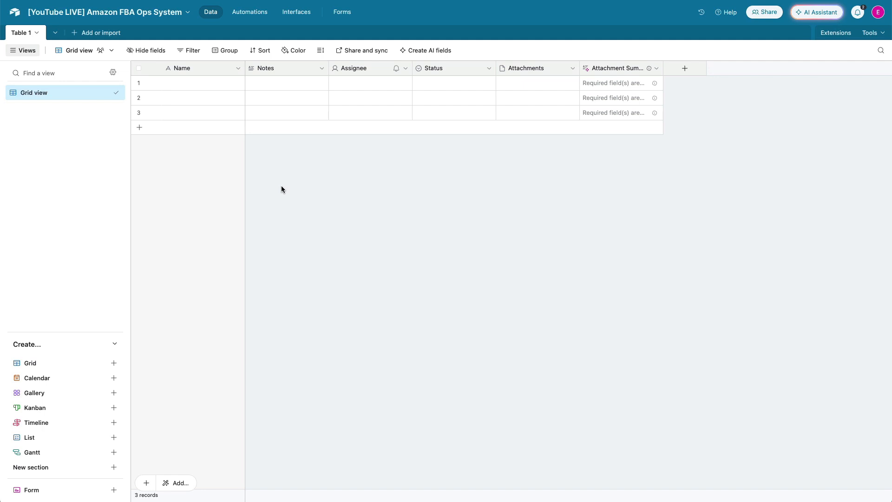
Delete the five default fields from Notes through Attachment Summary
left_click(292, 68)
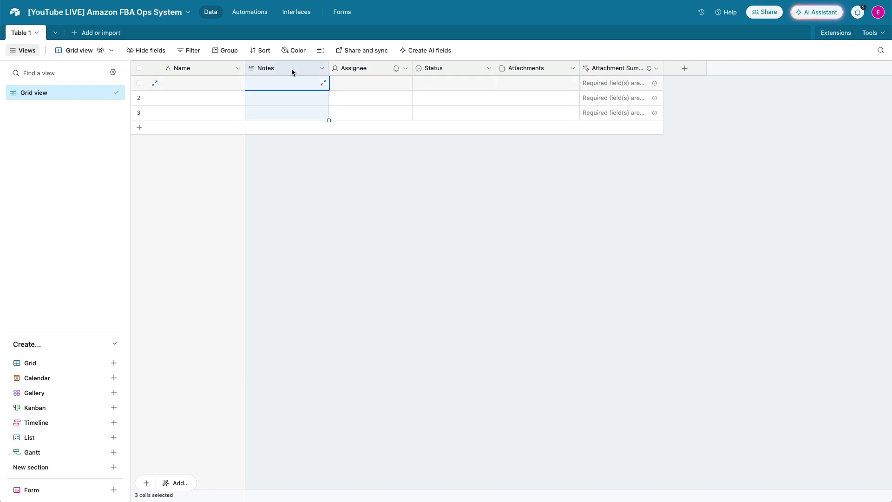
left_click(619, 67, "shift")
right_click(619, 68)
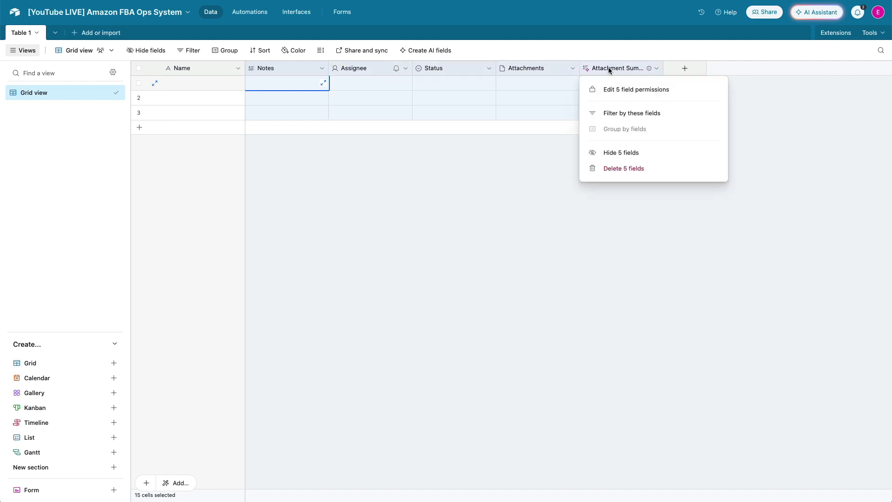
left_click(611, 169)
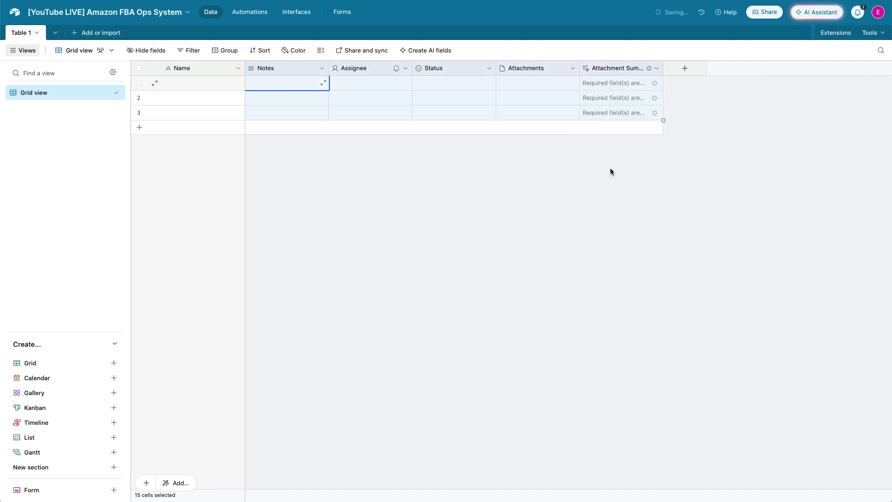
Rename the primary field to SKU
double_click(189, 68)
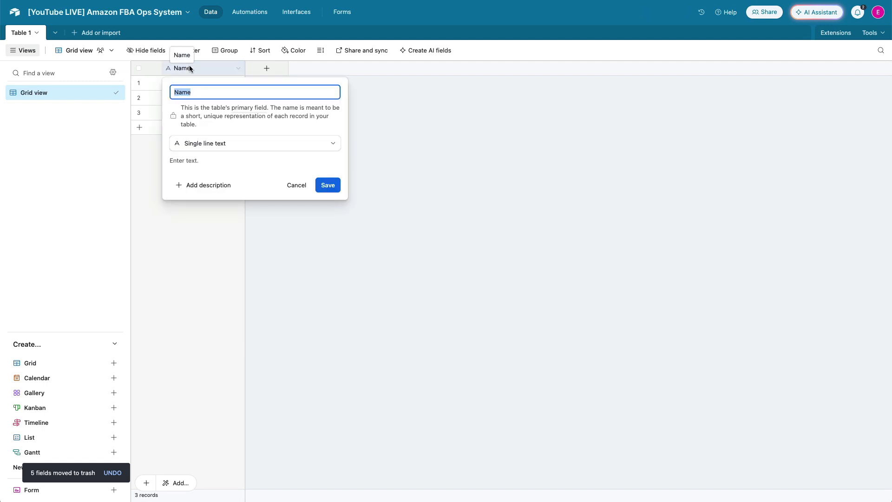
type("SKU")
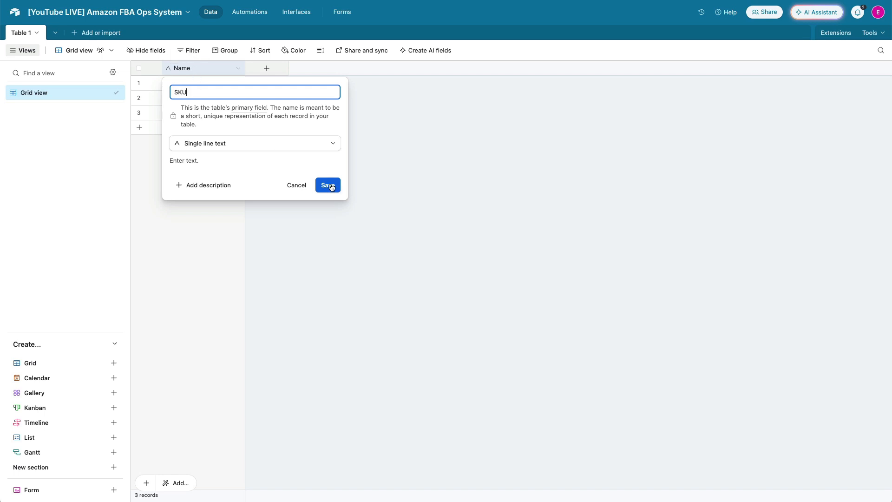
left_click(329, 185)
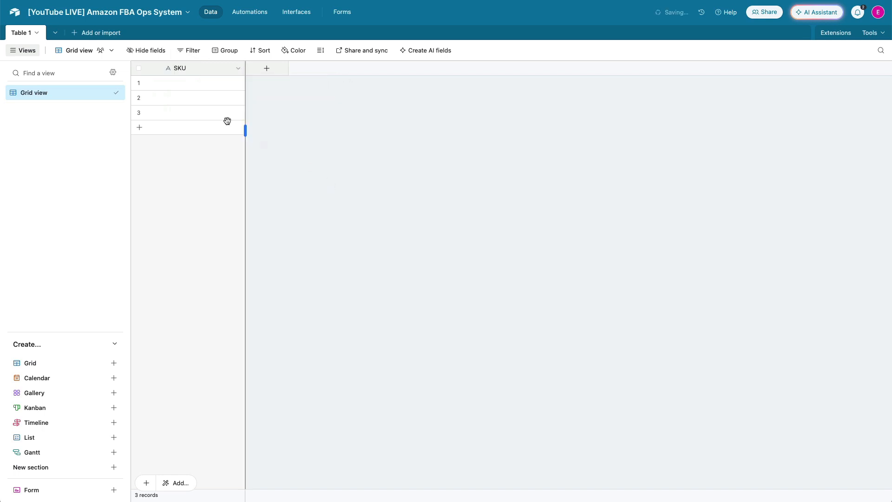
Rename the table to Product Catalog
left_click(29, 37)
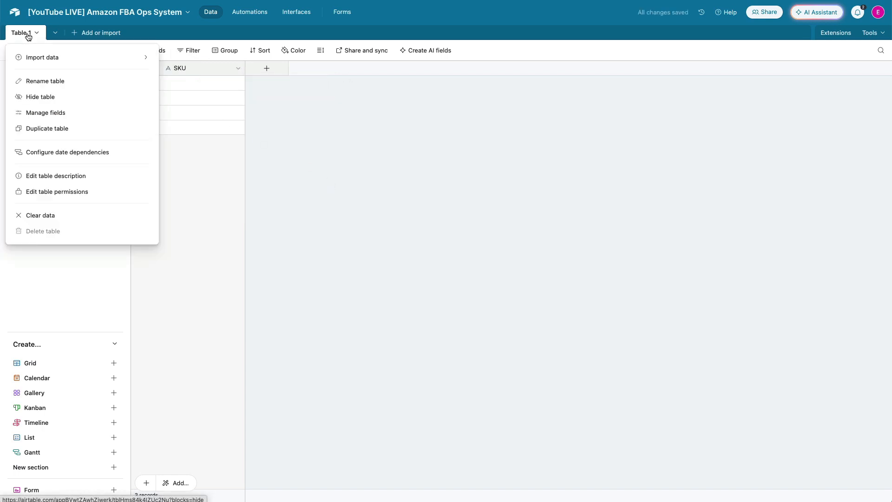
left_click(29, 36)
left_click(29, 37)
left_click(29, 37)
left_click(29, 36)
left_click(29, 37)
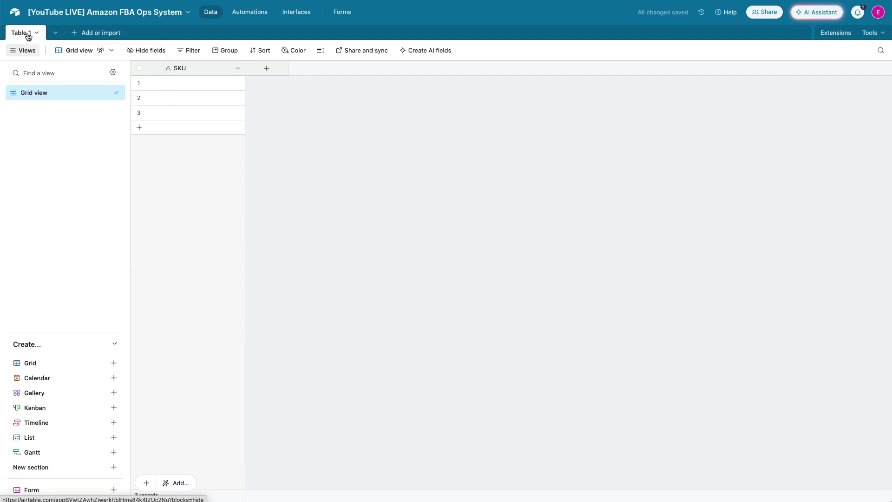
double_click(29, 36)
type("Product Catalog")
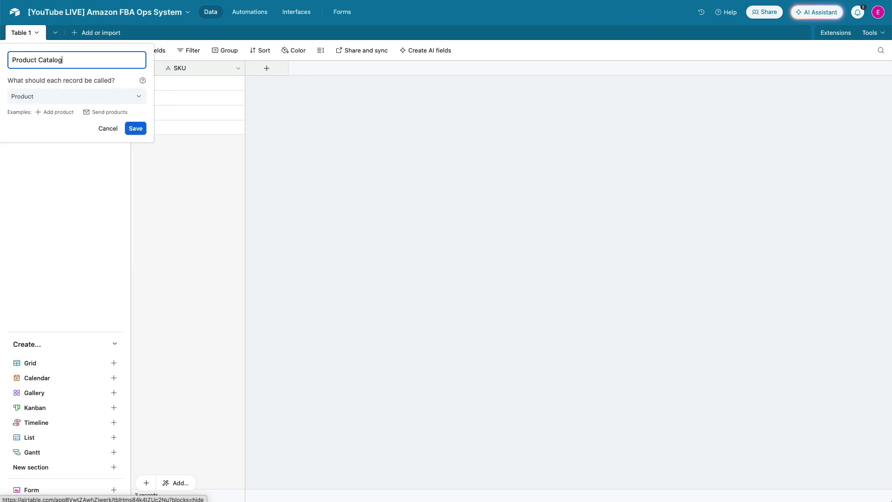
key("Return")
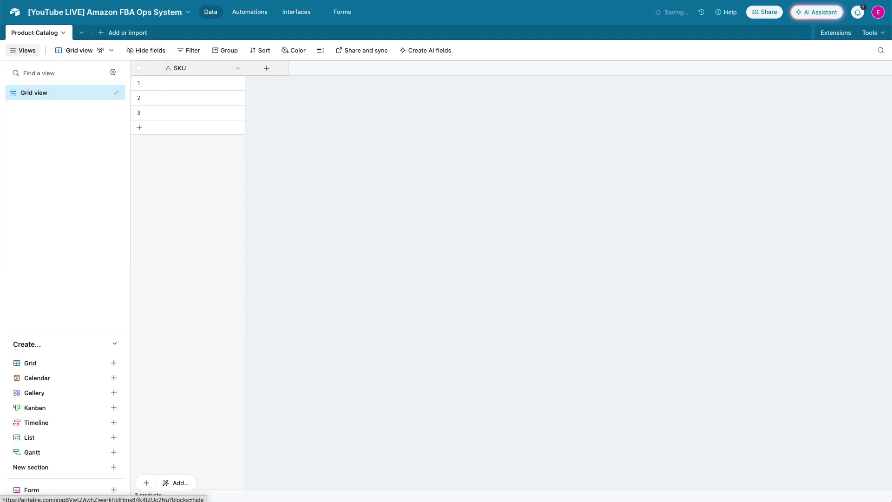
Add a single line text field named Name
left_click(266, 70)
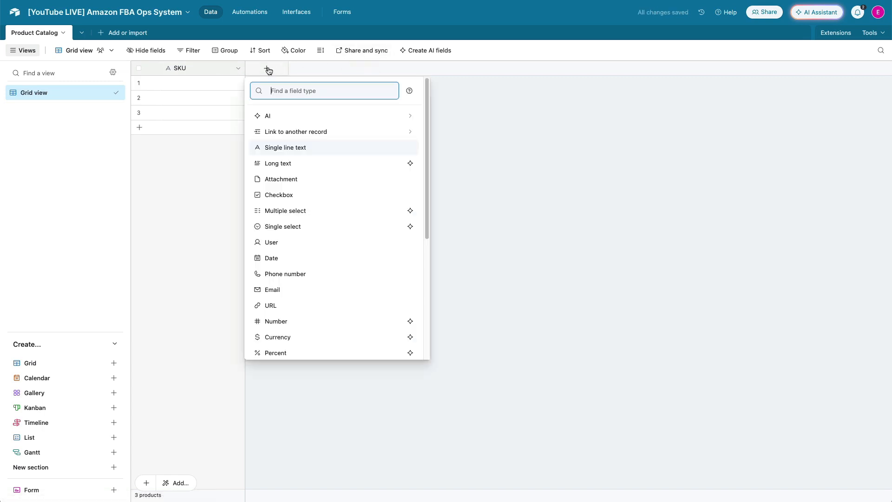
left_click(280, 147)
type("Name")
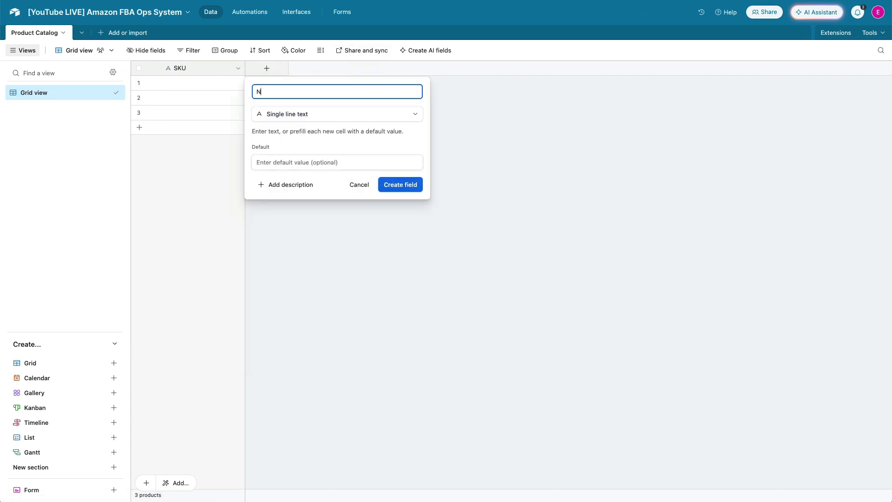
left_click(388, 186)
Add a single line text field named Marketplace
left_click(352, 68)
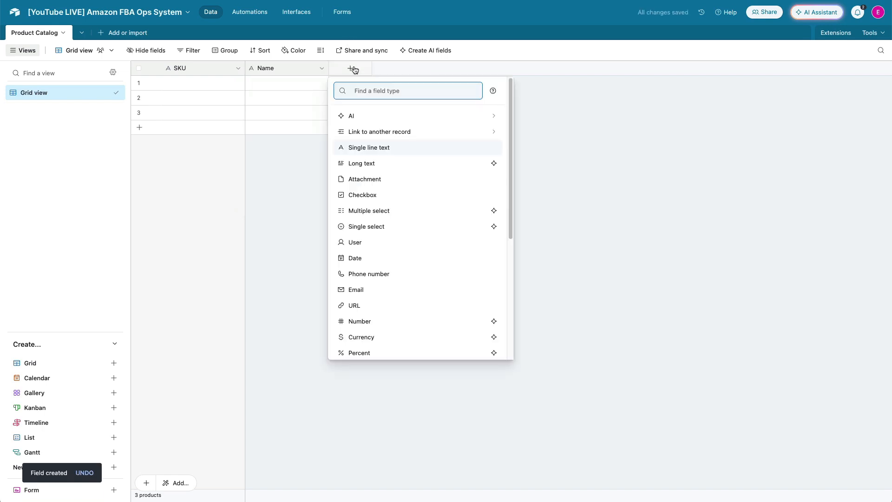
type("Marketpla")
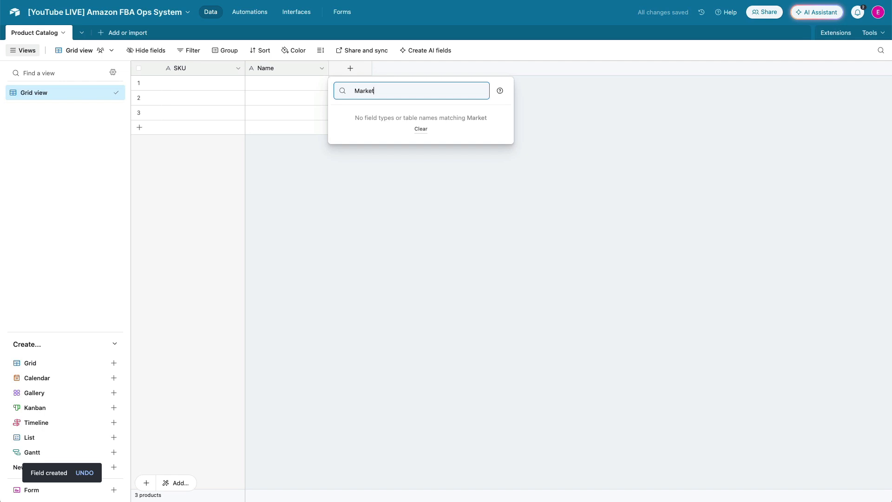
key("BackSpace")
key("BackSpace")
key("super+a")
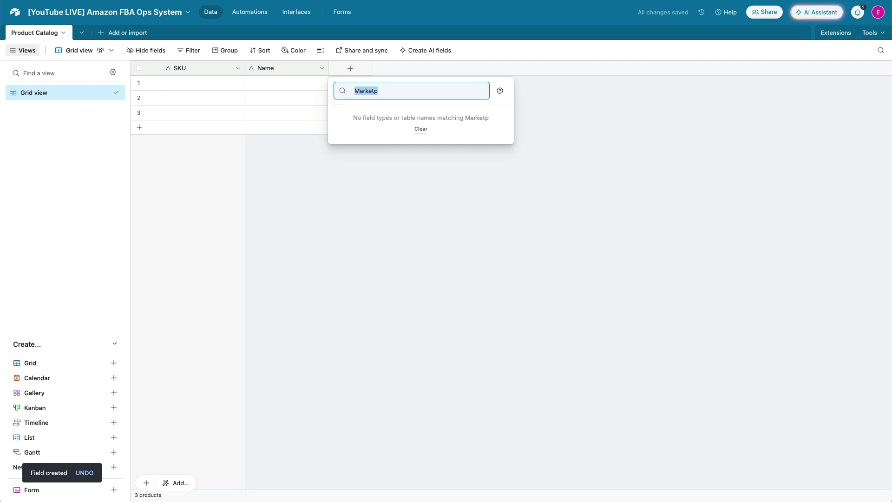
type("sin")
left_click(360, 115)
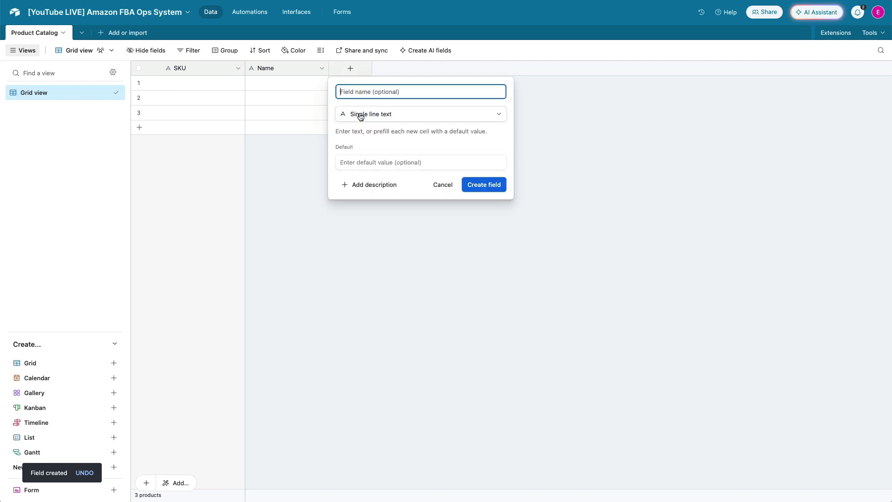
type("MArket")
key("BackSpace")
key("BackSpace")
key("BackSpace")
key("BackSpace")
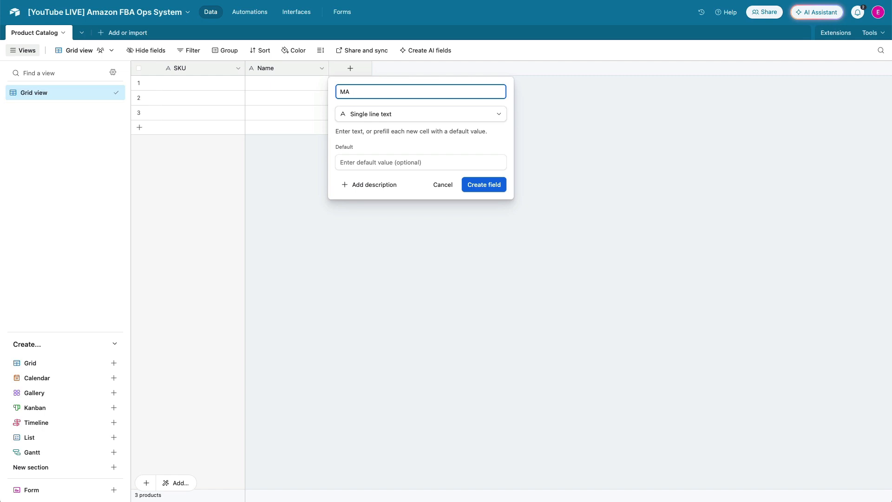
key("BackSpace")
type("arketplace")
left_click(481, 184)
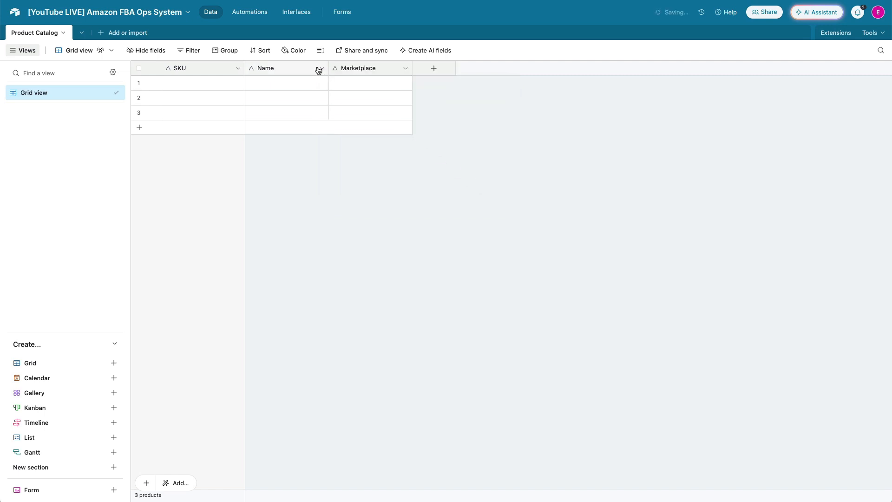
Add an attachment field named Image
left_click(433, 68)
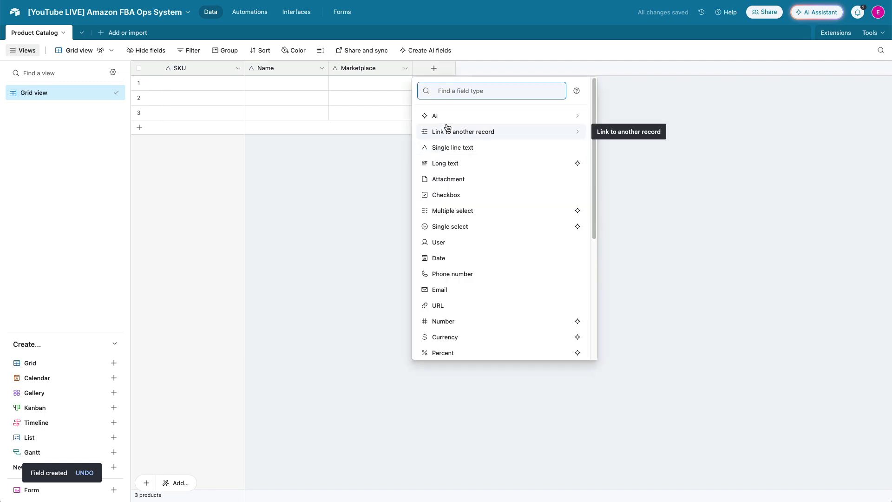
type("at")
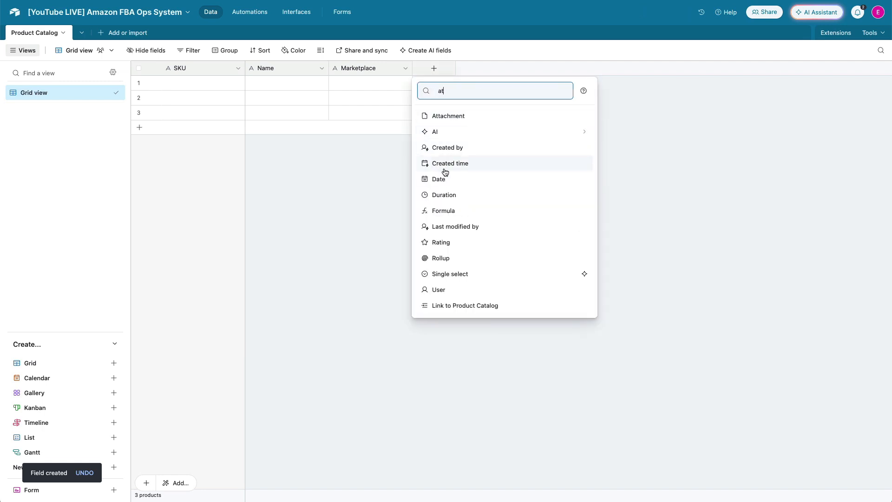
type("t")
left_click(439, 116)
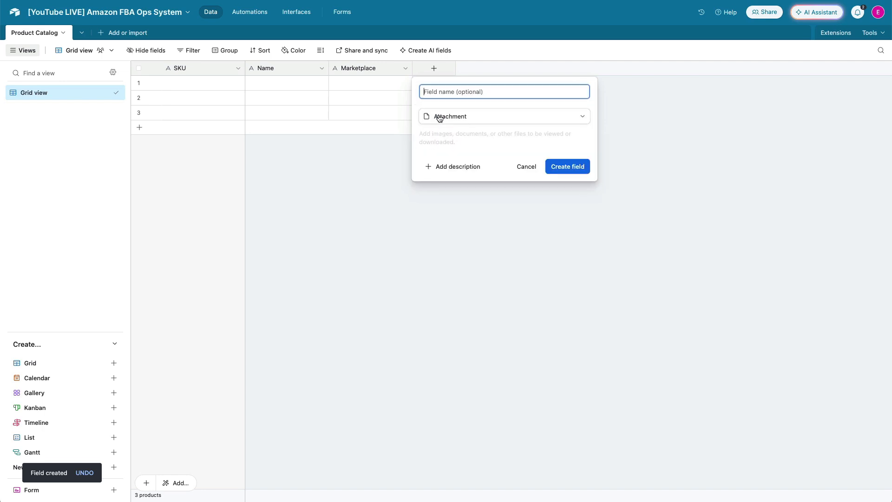
type("Image")
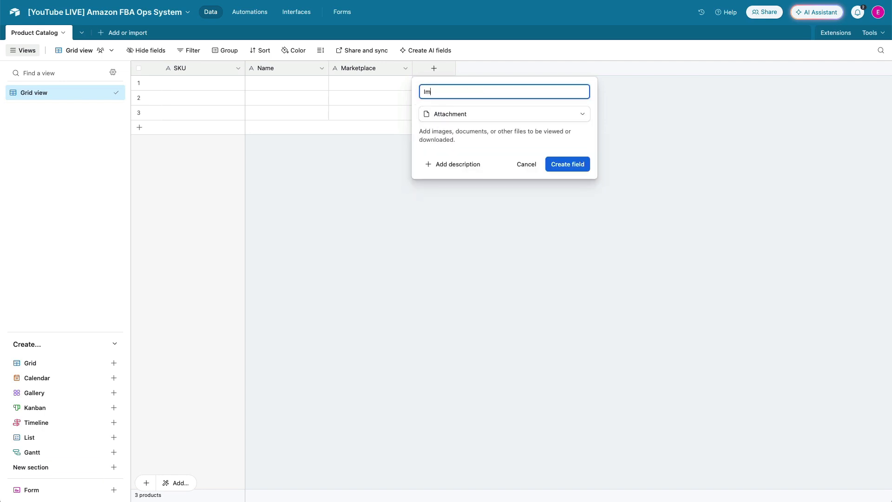
left_click(555, 165)
Add a single line text field named FNSKU
left_click(517, 70)
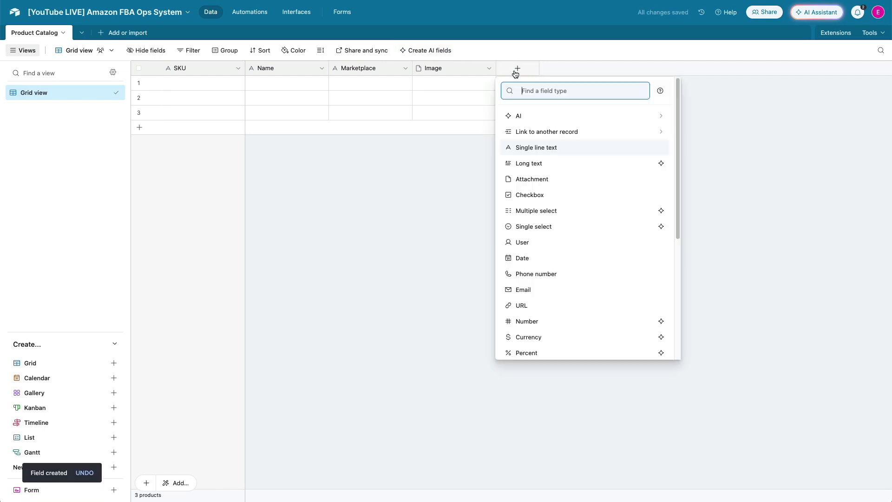
type("s")
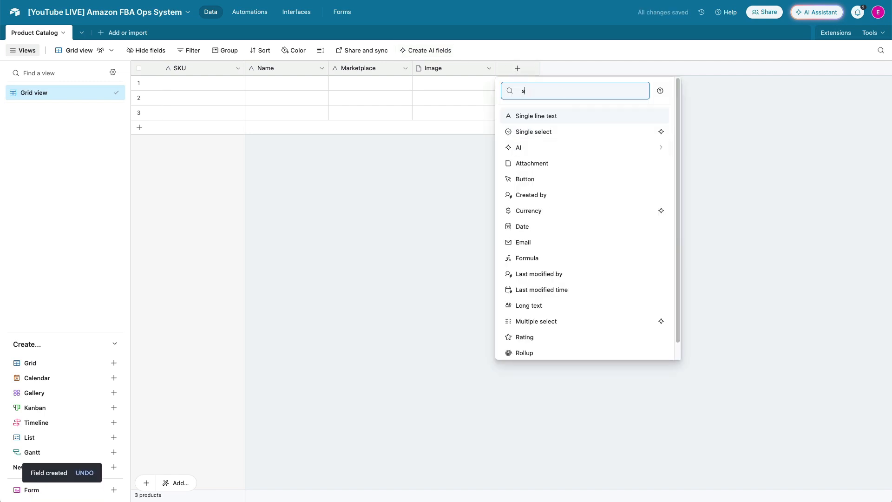
left_click(554, 111)
type("FNSKU")
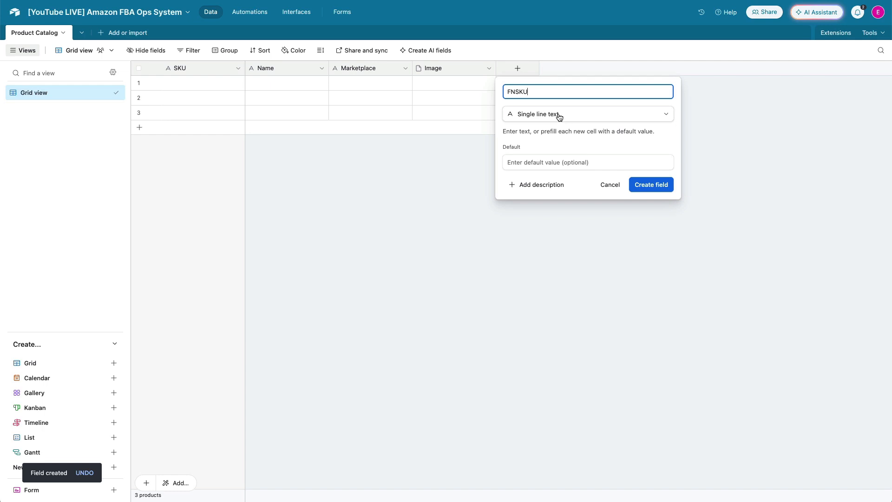
left_click(649, 188)
Add a single line text field named ASIN
left_click(601, 69)
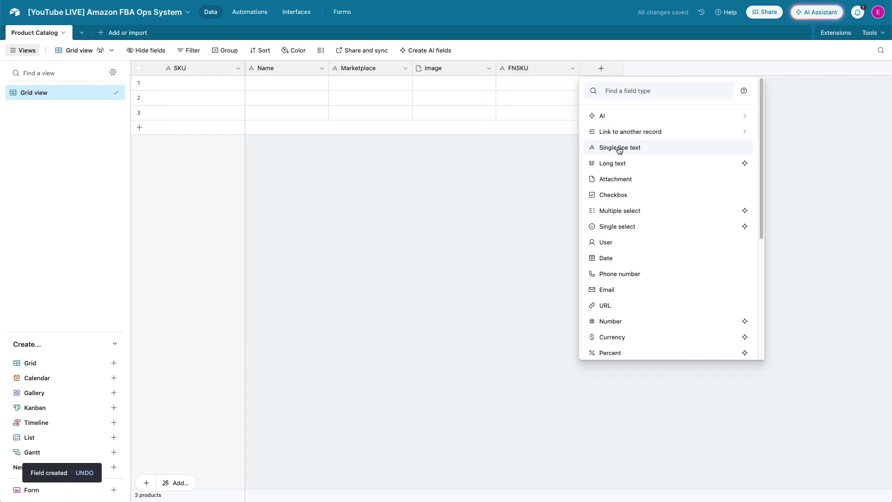
left_click(618, 146)
type("ASING")
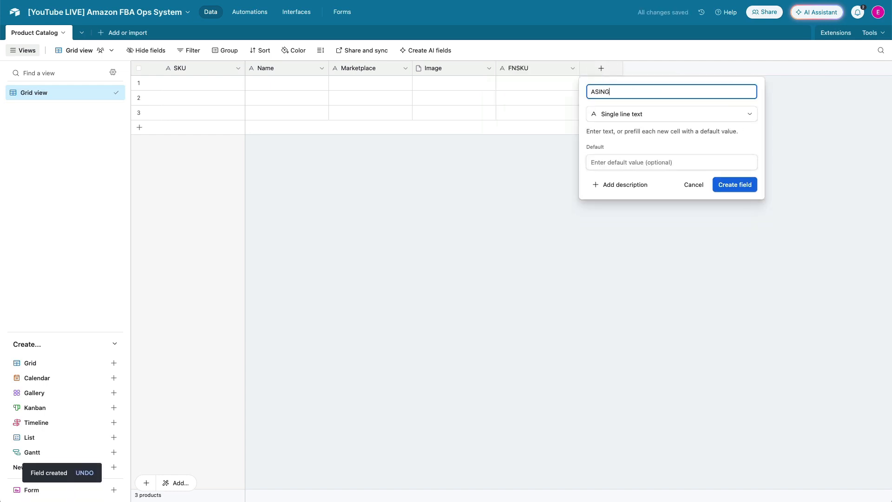
key("BackSpace")
left_click(733, 186)
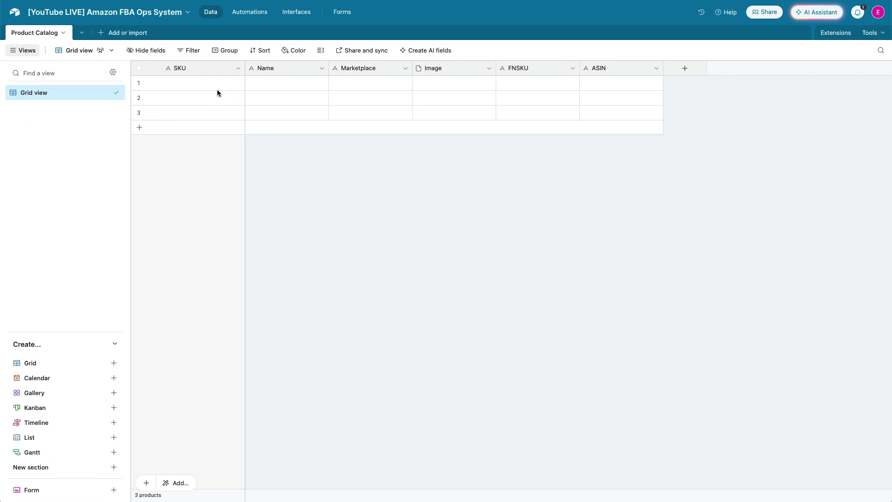
Paste the product rows into the table from the first SKU cell, expanding the table to fit
left_click(183, 83)
key("super+v")
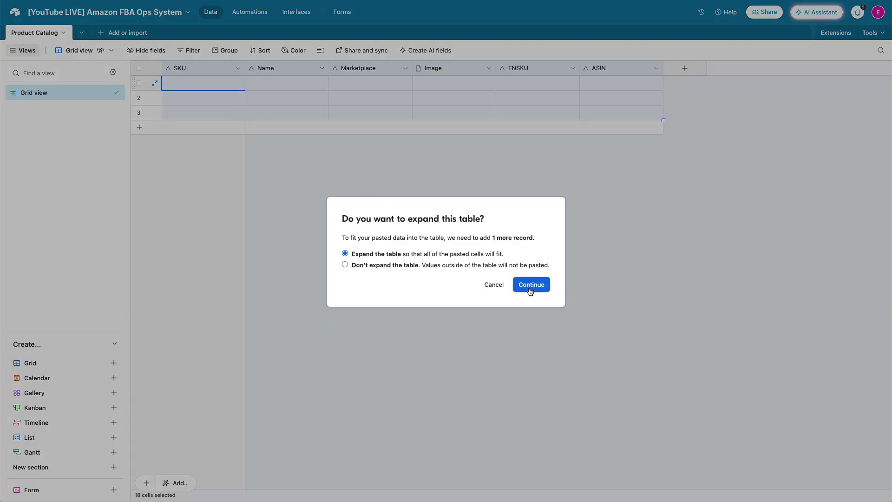
left_click(531, 285)
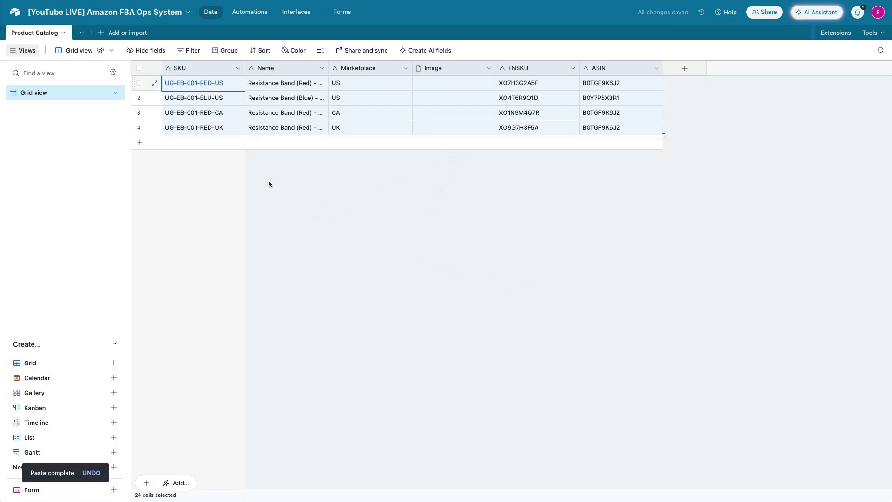
key("Escape")
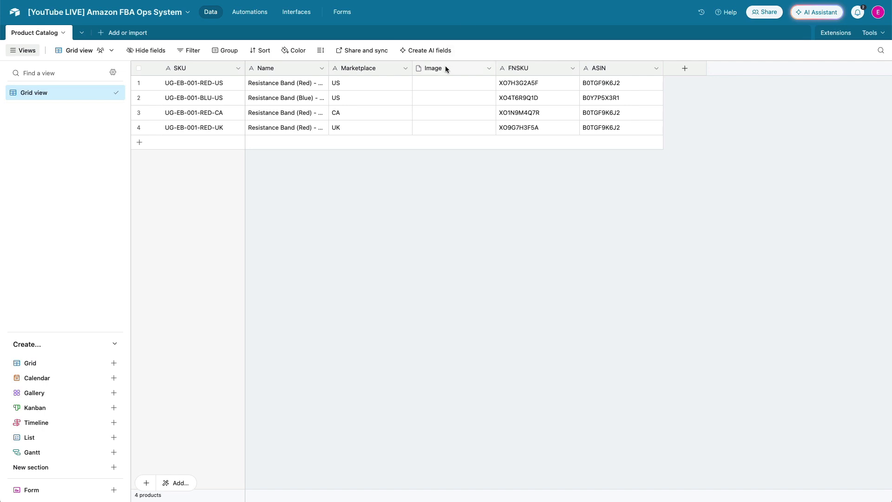
Widen the Name column so the full product names show
left_click_drag(328, 69, 360, 66)
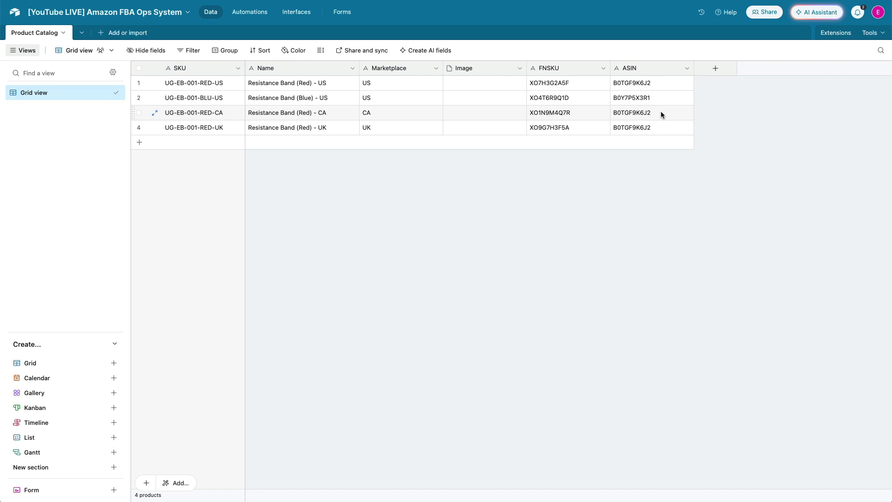
left_click(642, 66)
left_click(642, 66)
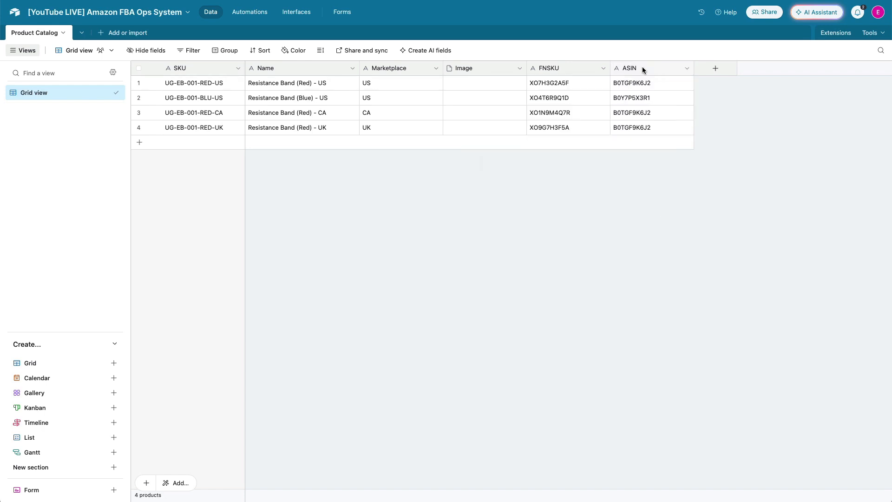
Convert the ASIN field into a link to a new table named ASIN, allowing multiple linked records
left_click(643, 68)
right_click(642, 69)
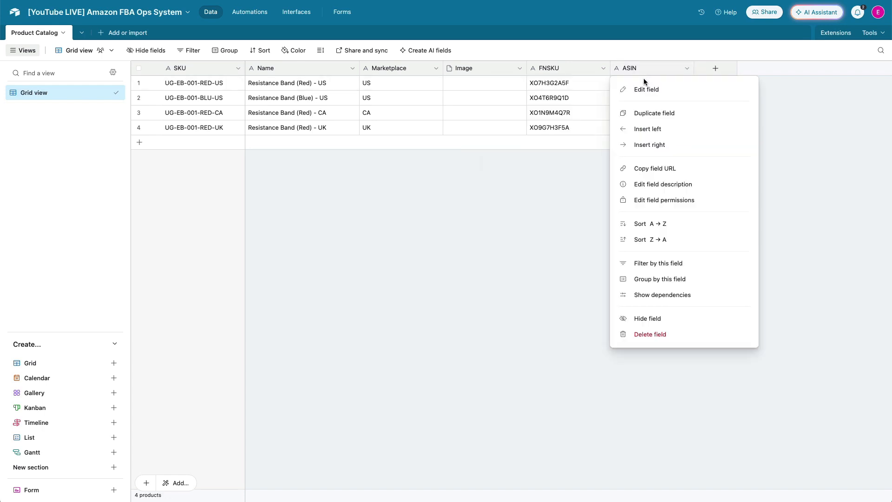
left_click(647, 88)
left_click(533, 115)
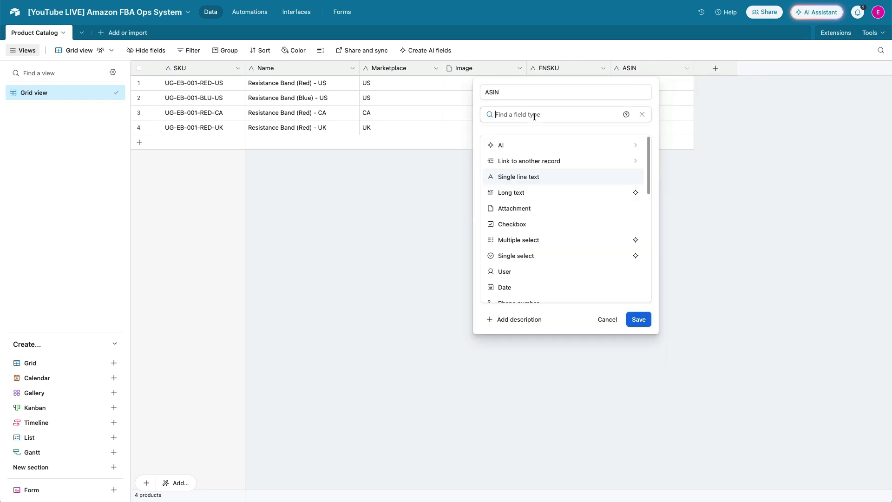
left_click(536, 164)
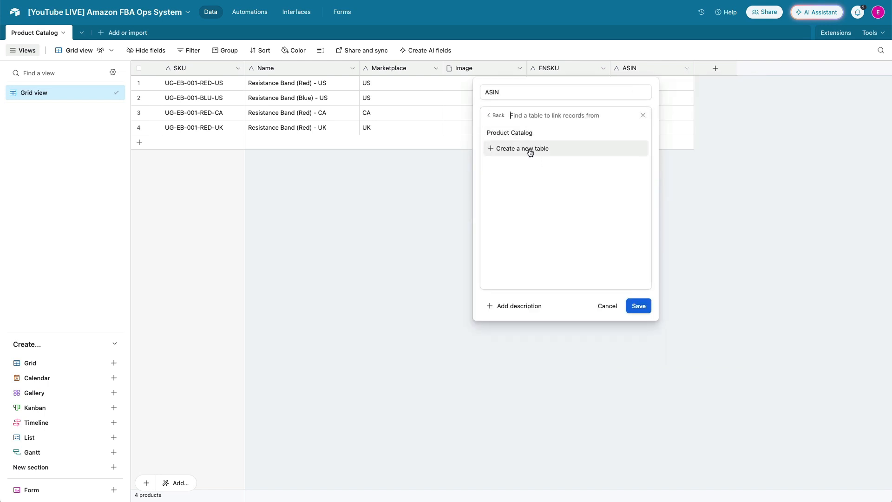
left_click(530, 150)
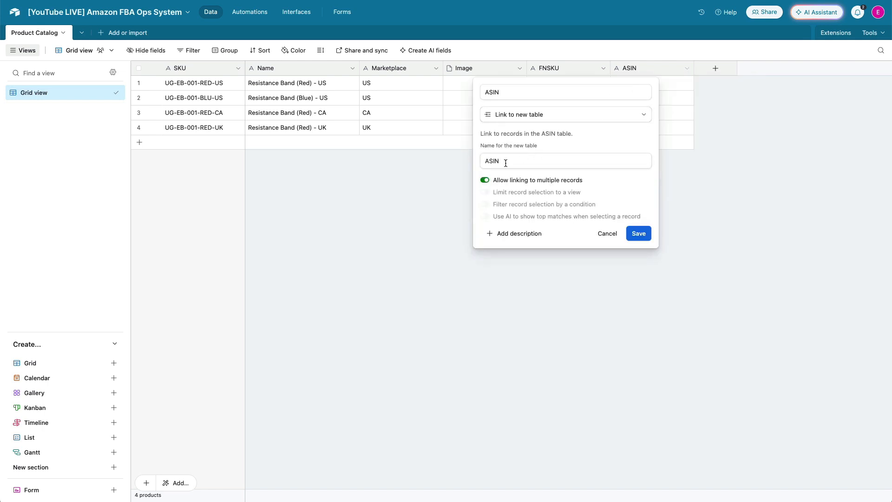
left_click(645, 236)
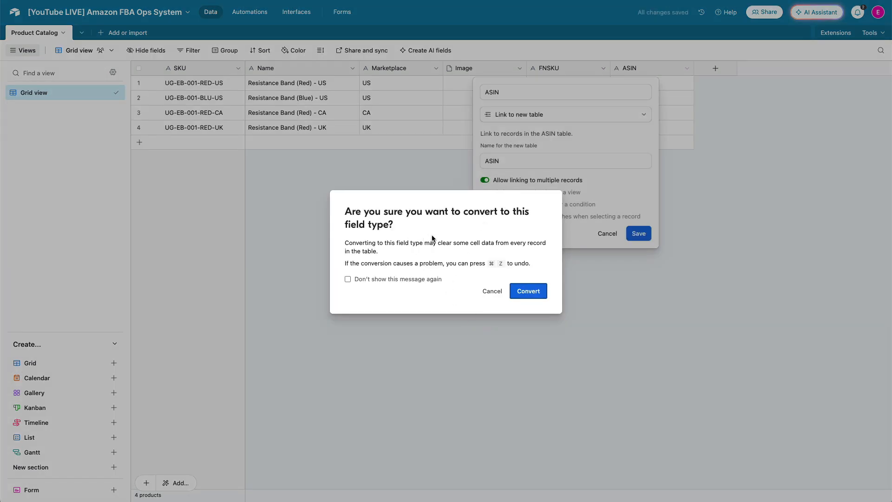
left_click(528, 293)
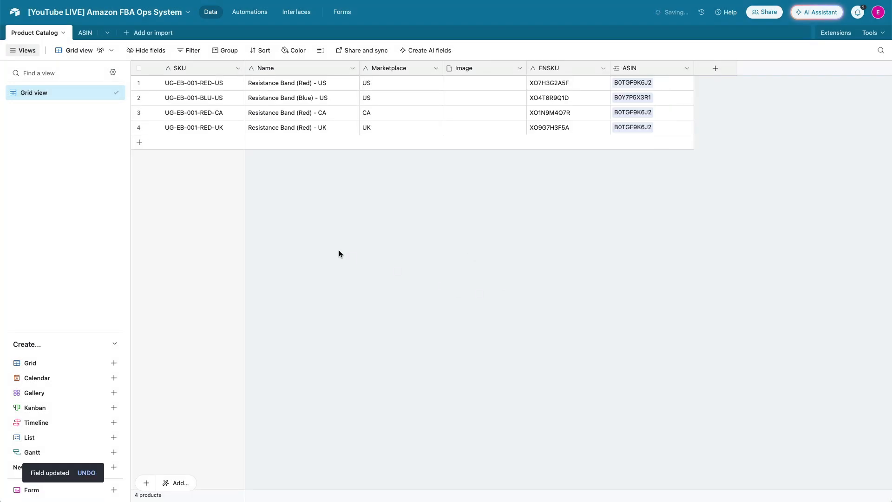
Open the new ASIN table and rename its primary field to ASIN
left_click(84, 34)
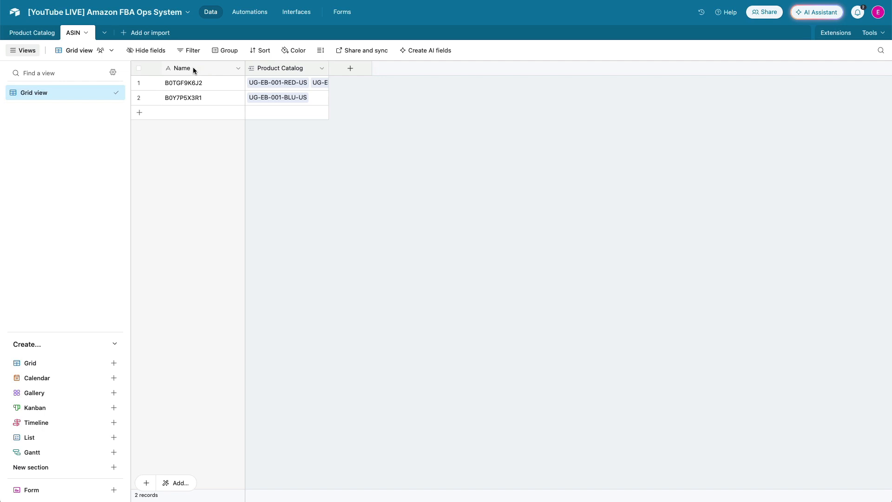
left_click(31, 33)
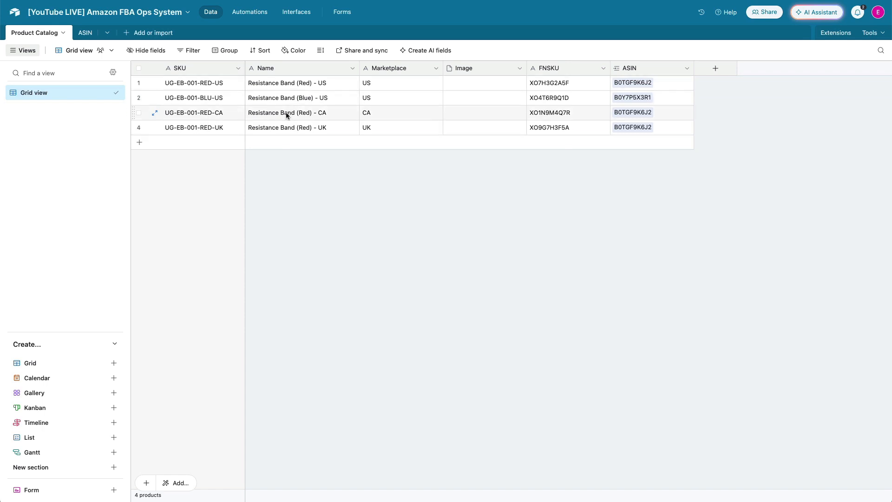
left_click(85, 33)
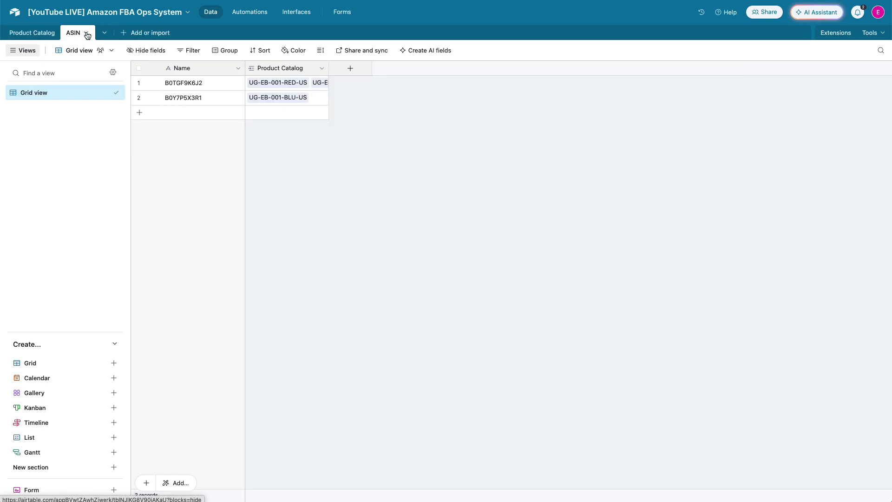
double_click(197, 70)
type("ASIN")
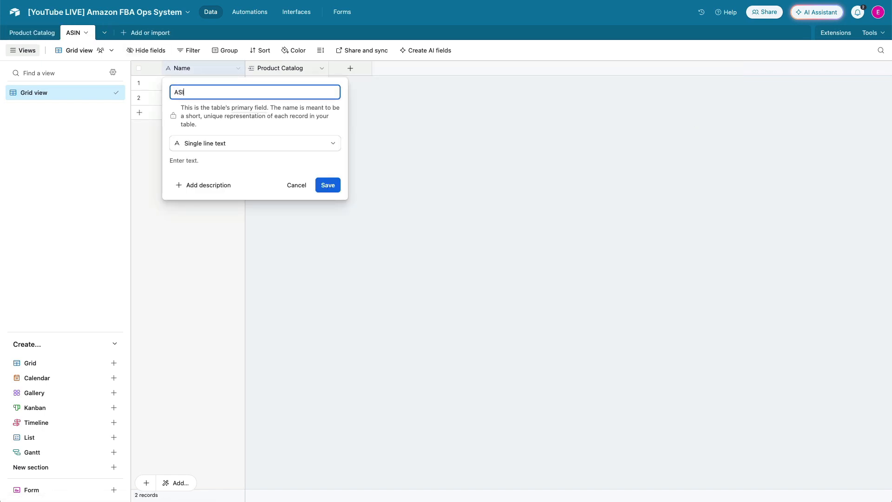
left_click(327, 187)
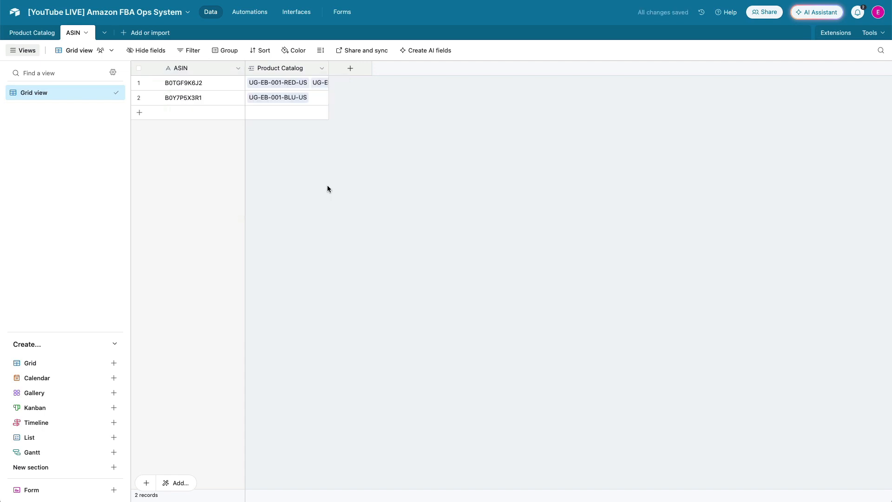
Add a single line text field named Model Number to the ASIN table
left_click(348, 70)
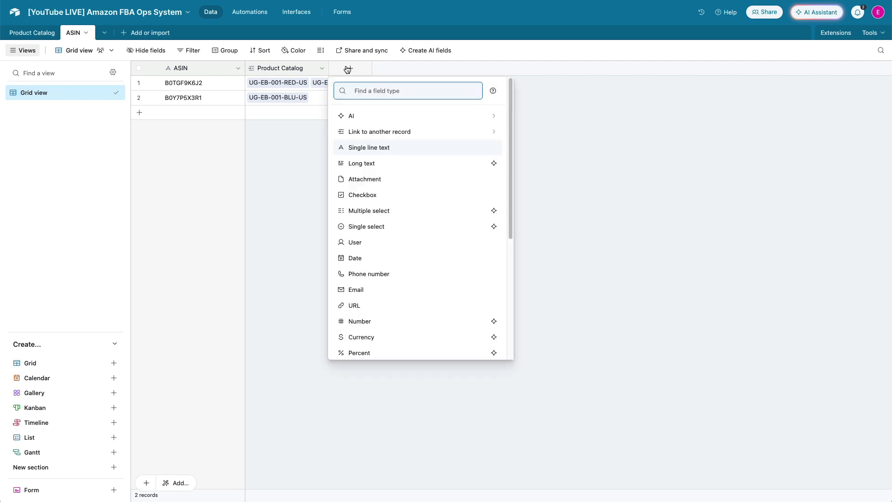
left_click(372, 147)
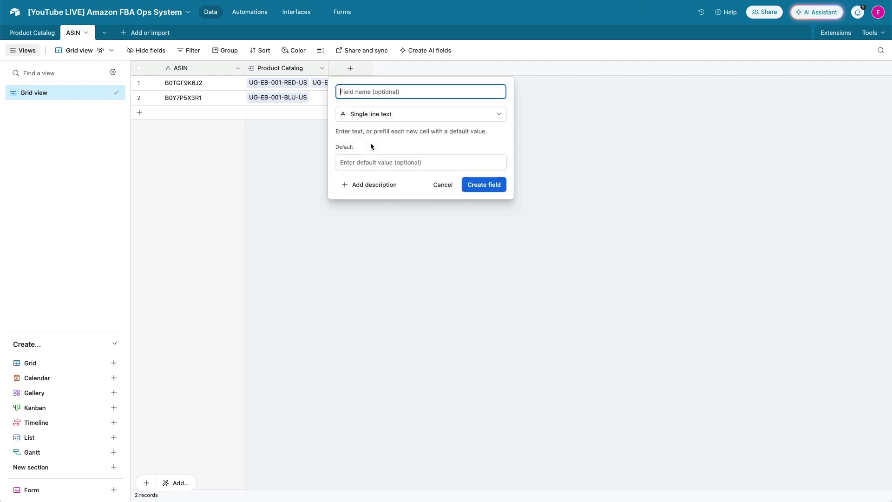
type("Model Number")
left_click(466, 186)
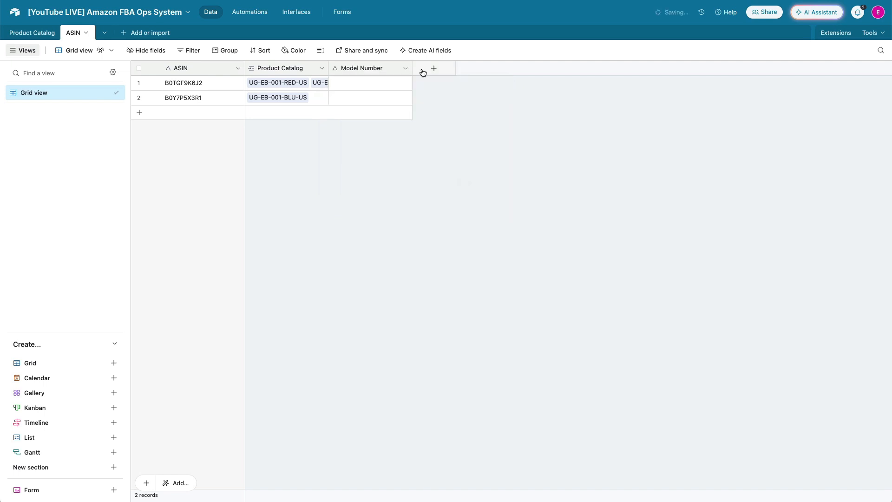
Add an attachment field named Image to the ASIN table
left_click(430, 70)
type("att")
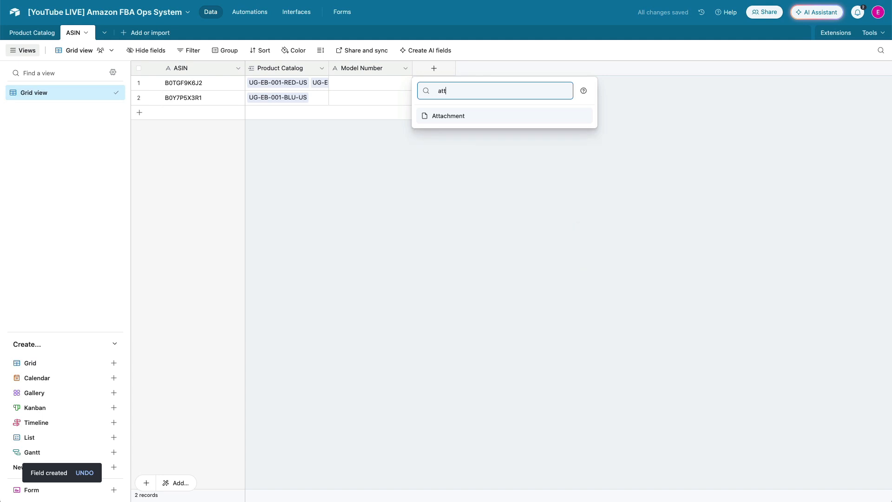
key("Return")
type("Image")
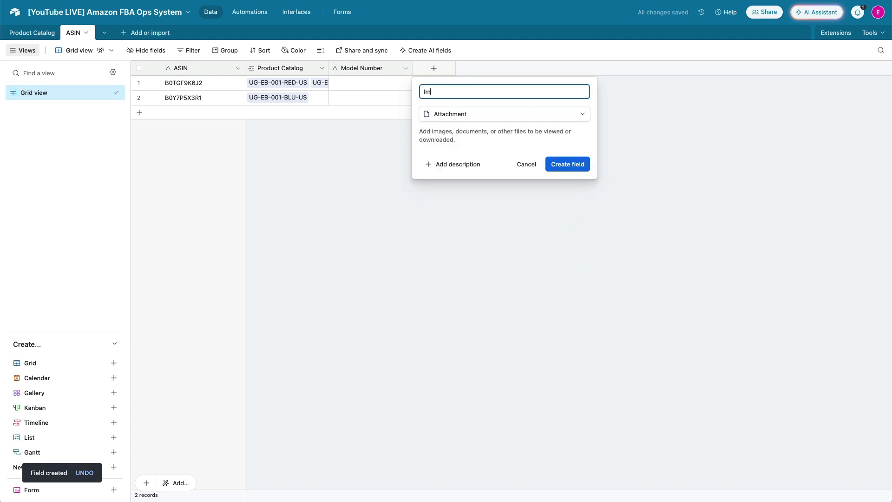
left_click(567, 165)
Add a single line text field named UPC to the ASIN table
left_click(517, 70)
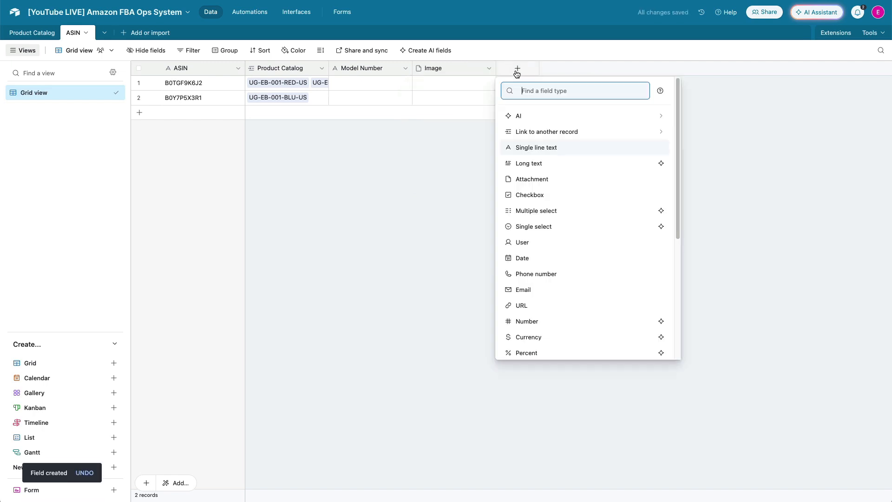
type("Up")
key("BackSpace")
key("BackSpace")
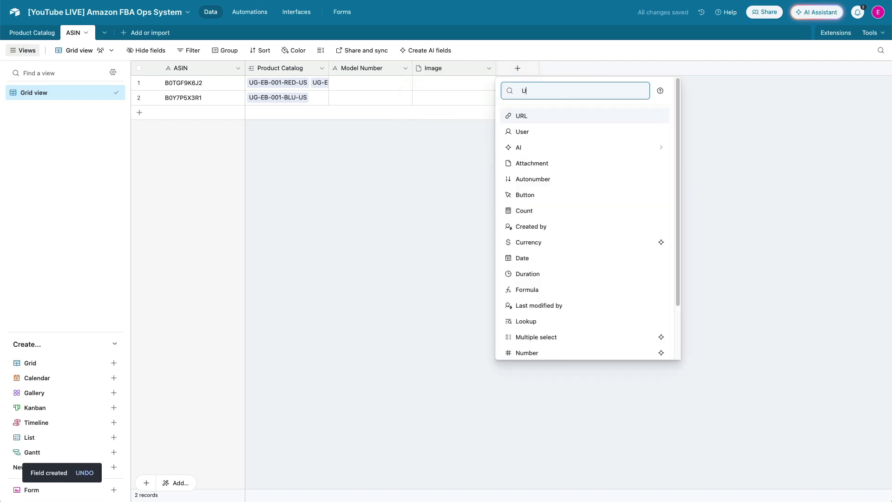
type("UPC")
key("BackSpace")
key("BackSpace")
key("BackSpace")
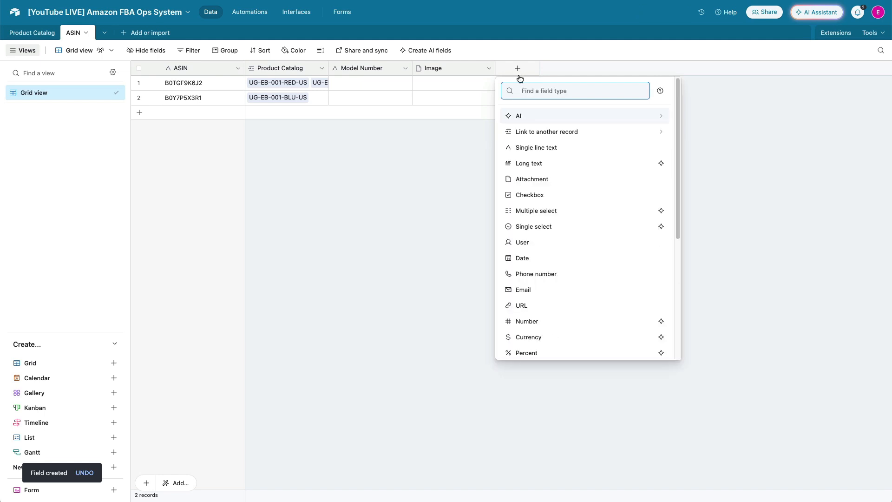
left_click(539, 147)
type("UP")
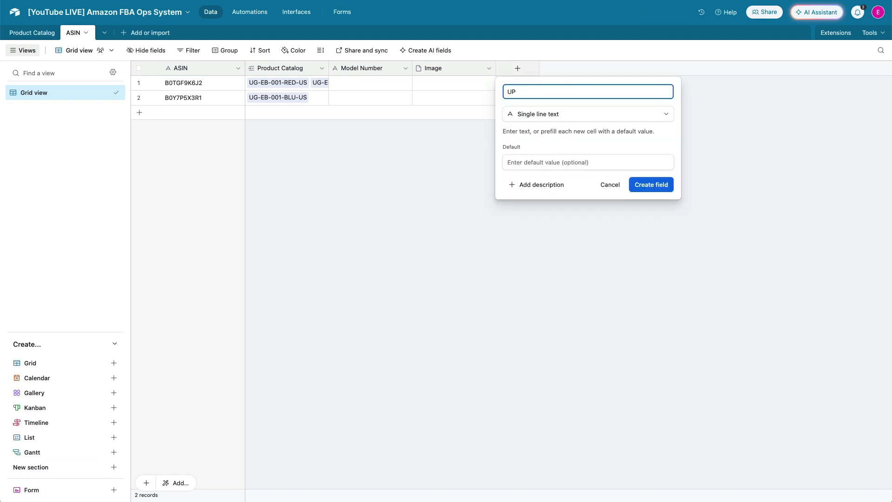
type("SC")
left_click(653, 185)
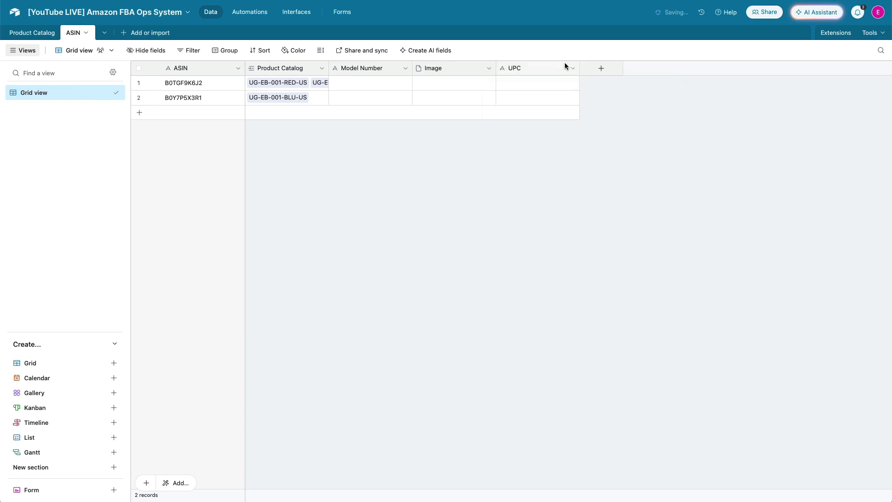
Add a single line text field named Brand to the ASIN table
left_click(600, 68)
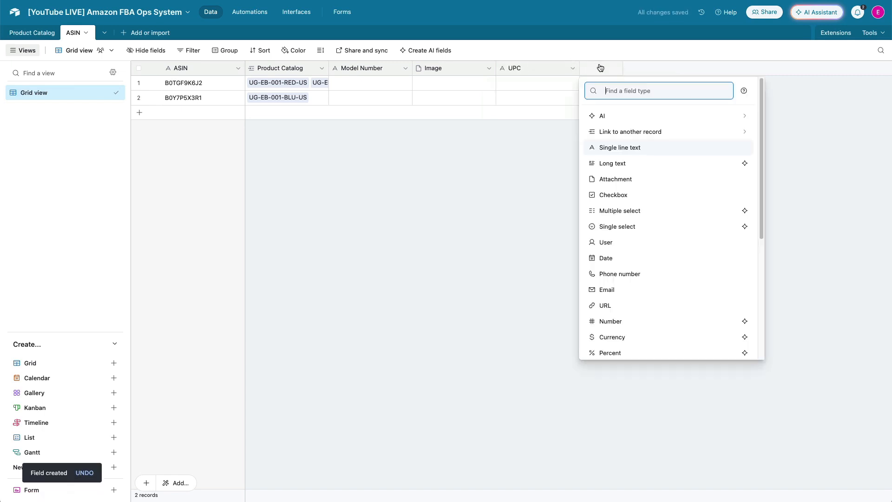
left_click(625, 146)
type("Brand")
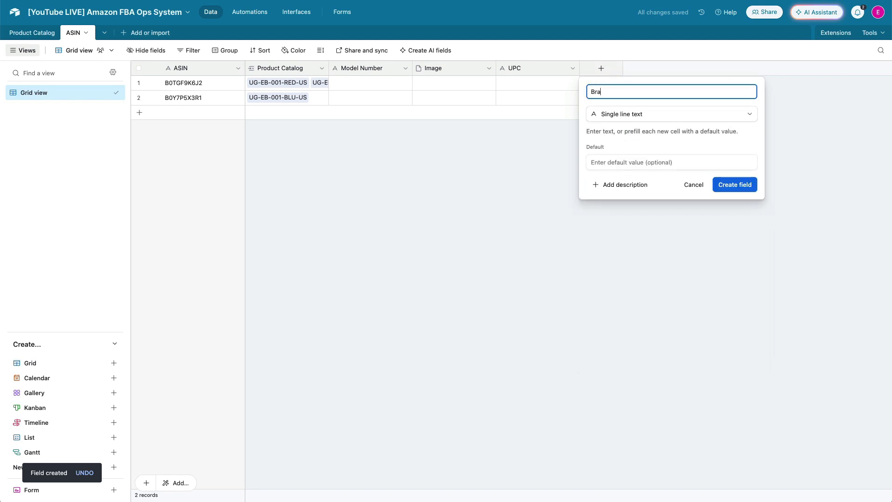
left_click(734, 186)
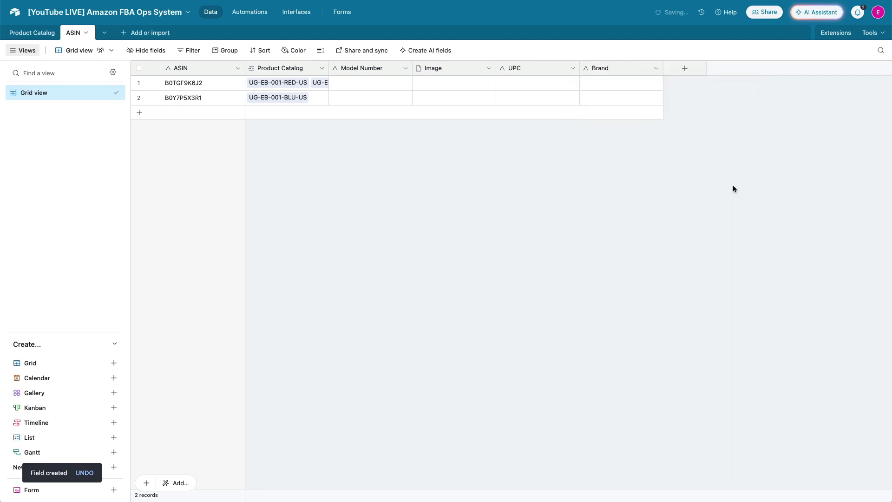
Add a single line text field named Manufacturer SKU to the ASIN table
left_click(686, 68)
type("si")
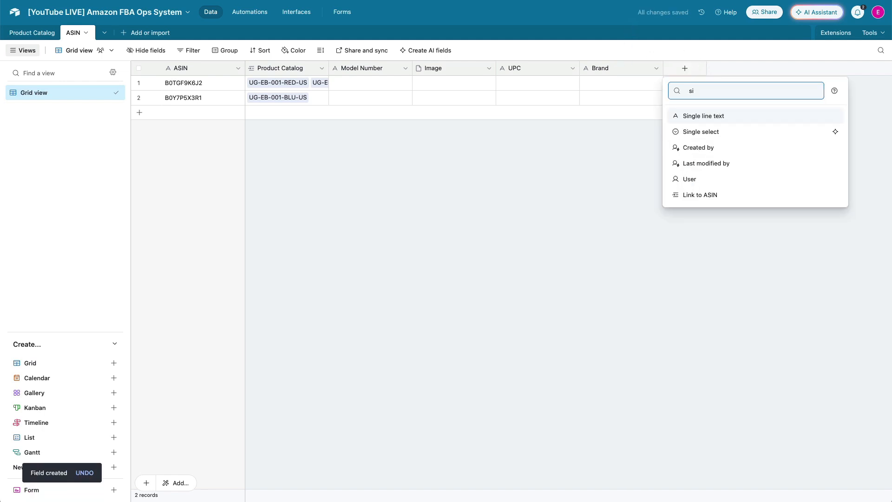
key("Return")
type("Manufac")
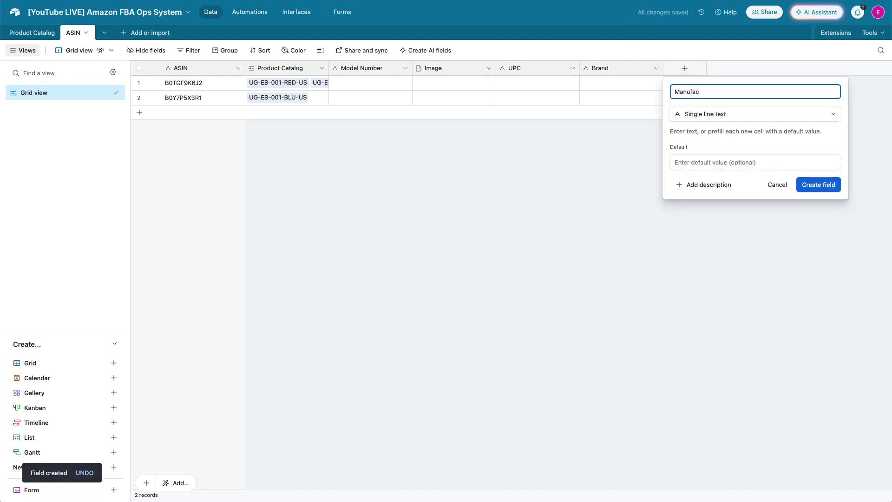
type("turer SKU")
left_click(804, 187)
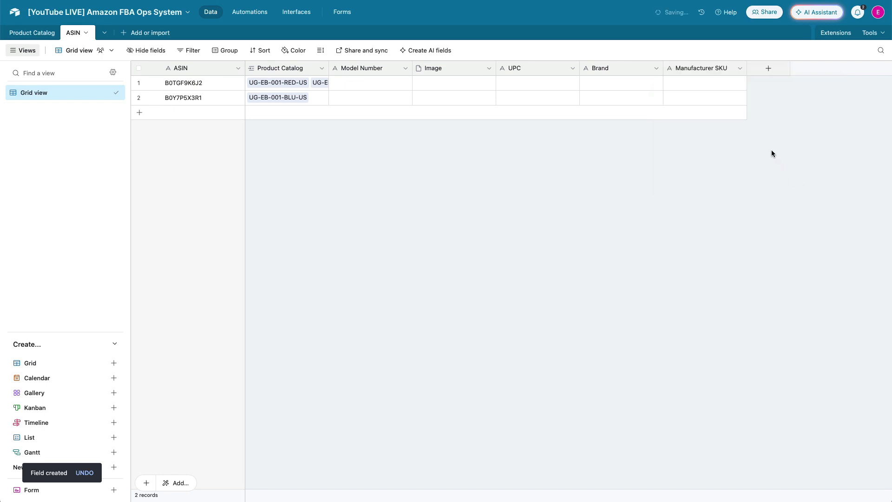
Add a long text field named Product Components to the ASIN table
left_click(768, 71)
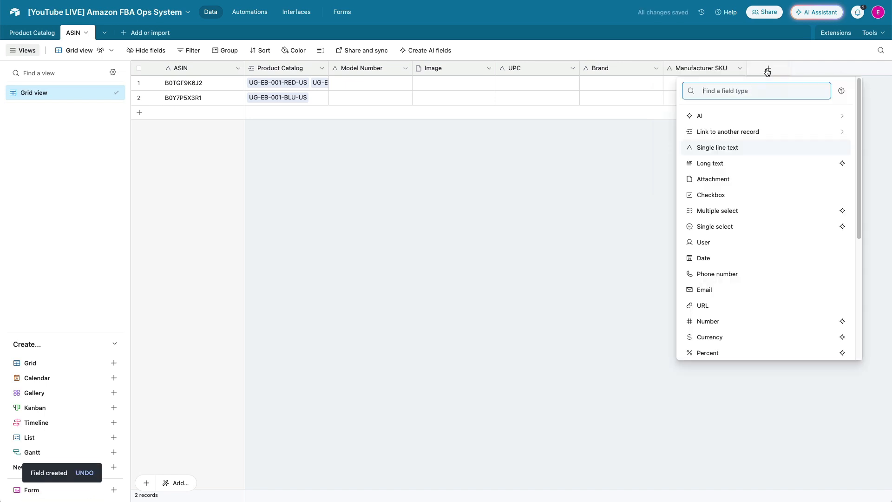
type("long")
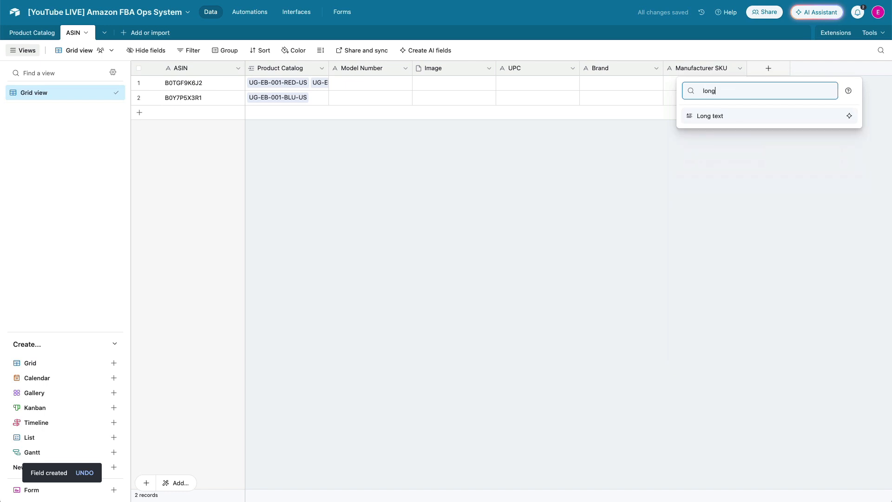
left_click(753, 114)
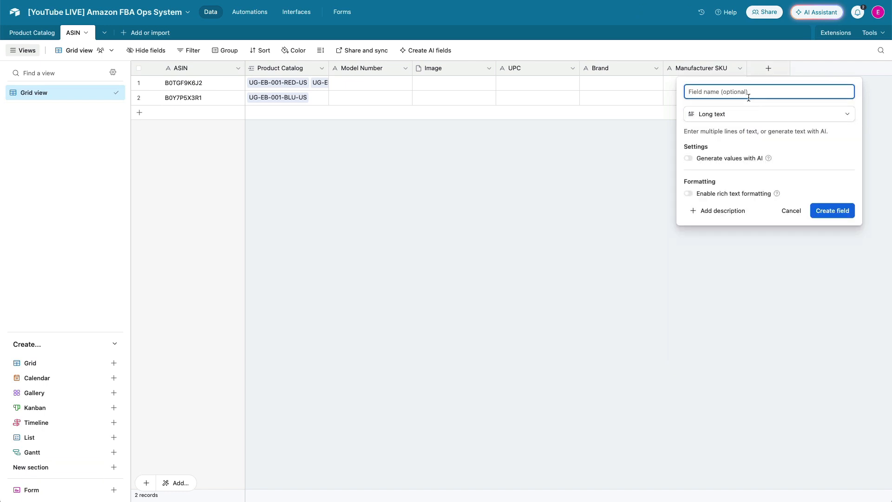
type("Product Comp")
key("BackSpace")
type("mponents")
left_click(832, 219)
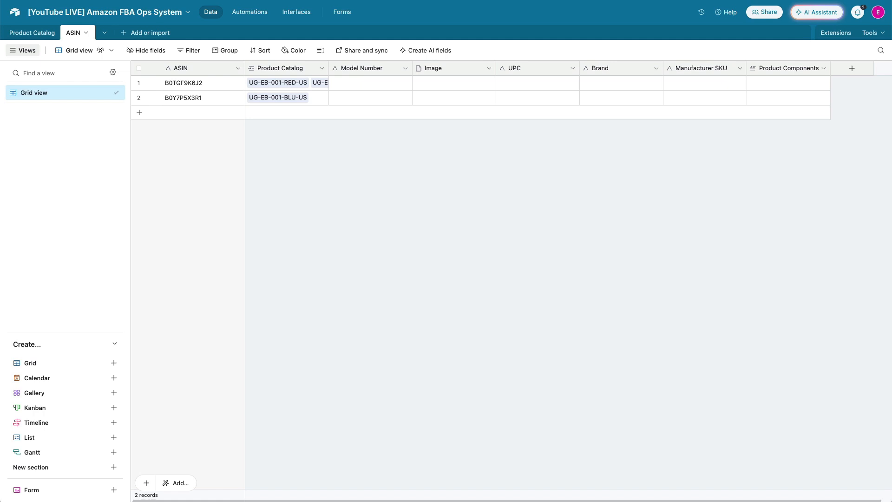
Paste the first ASIN record's model number, then its UPC, brand, manufacturer SKU and product components
left_click(354, 83)
type("UG-EB-001-RED")
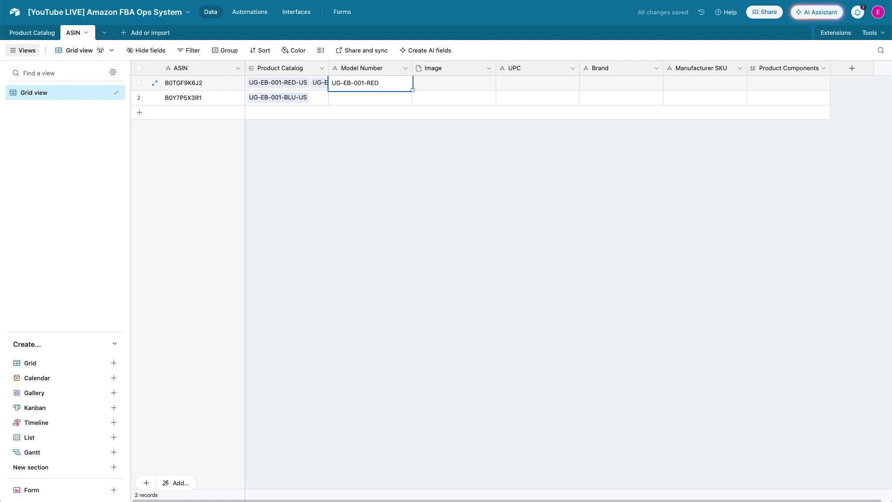
left_click(531, 86)
key("ctrl+v")
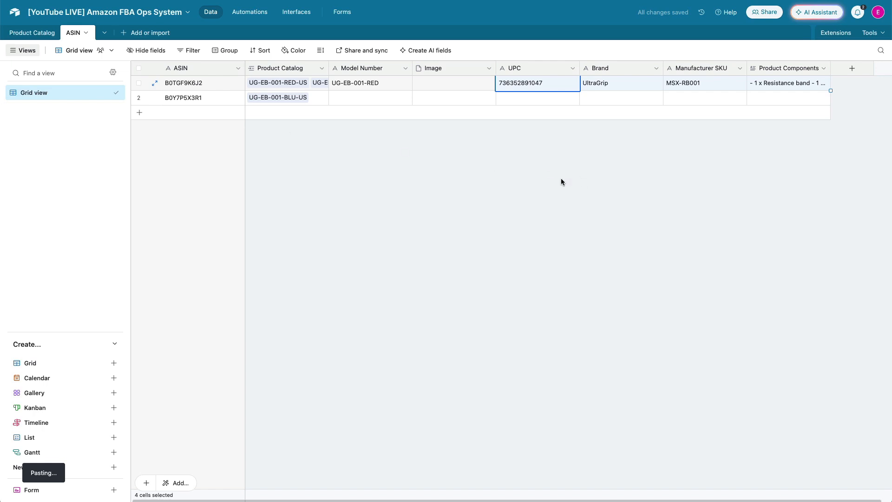
Paste the second ASIN record's model number, then its UPC, brand, manufacturer SKU and product components
left_click(357, 99)
type("UG-EB-001-BLU")
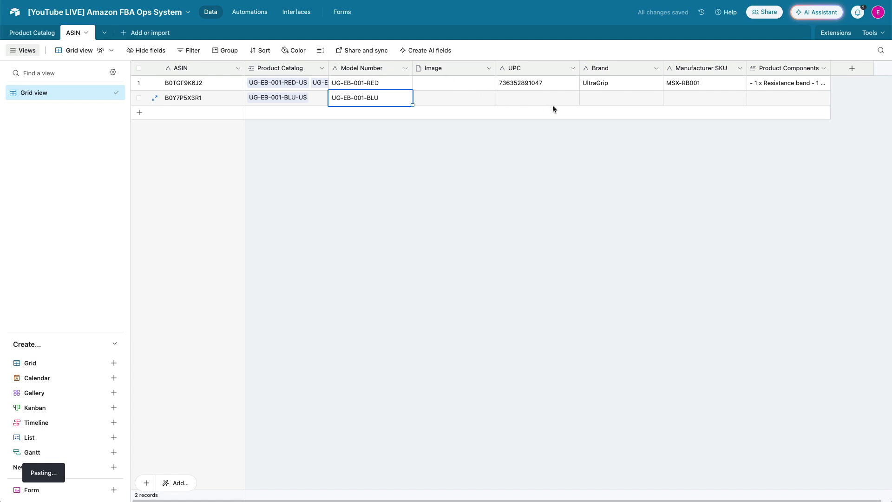
left_click(530, 99)
key("ctrl+v")
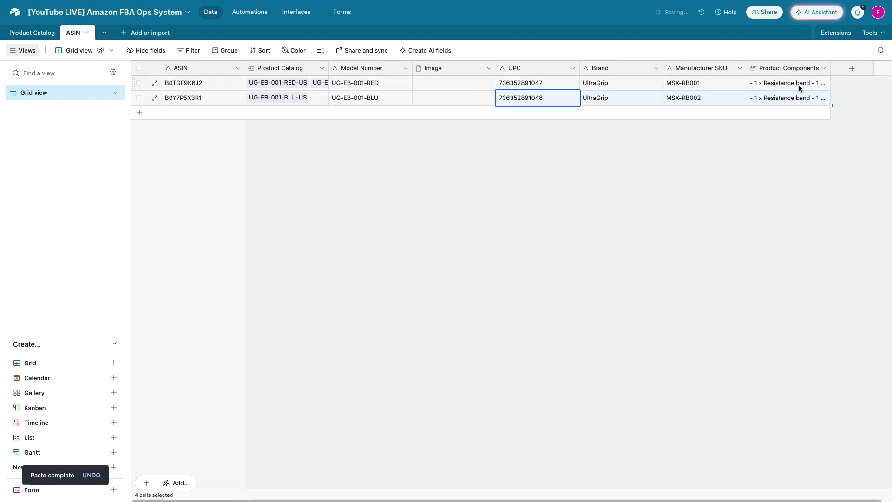
Attach the red band image to the first ASIN record and the blue band image to the second record's Image cell
left_click(810, 97)
left_click(825, 98)
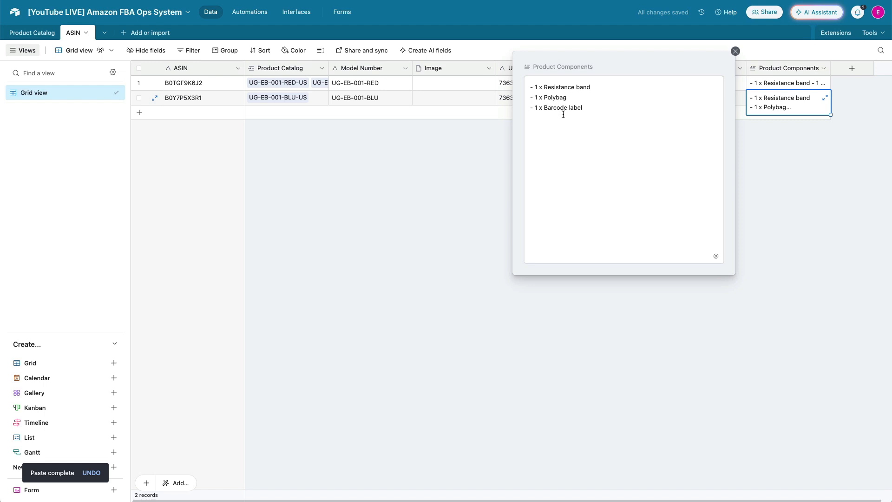
left_click(806, 182)
left_click(826, 85)
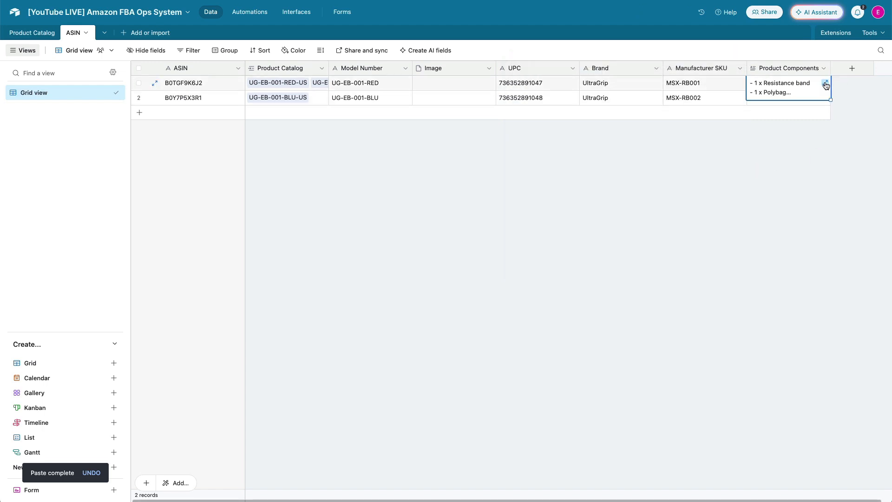
left_click(826, 85)
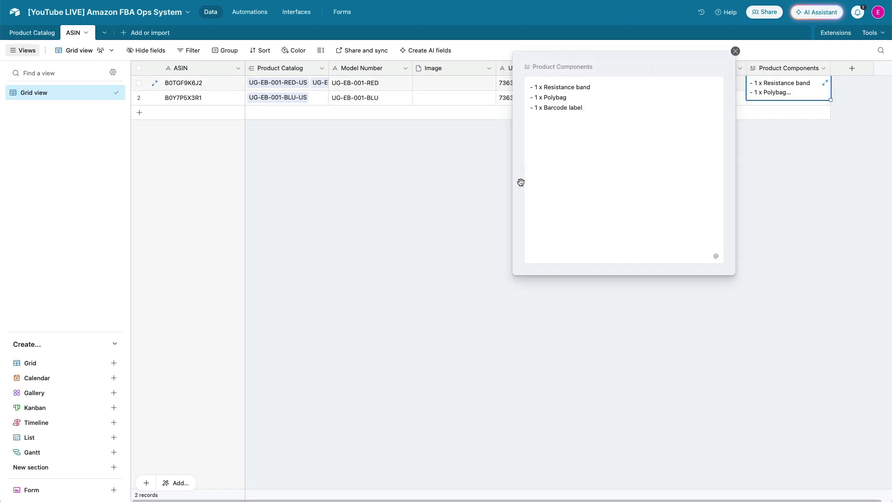
left_click(436, 167)
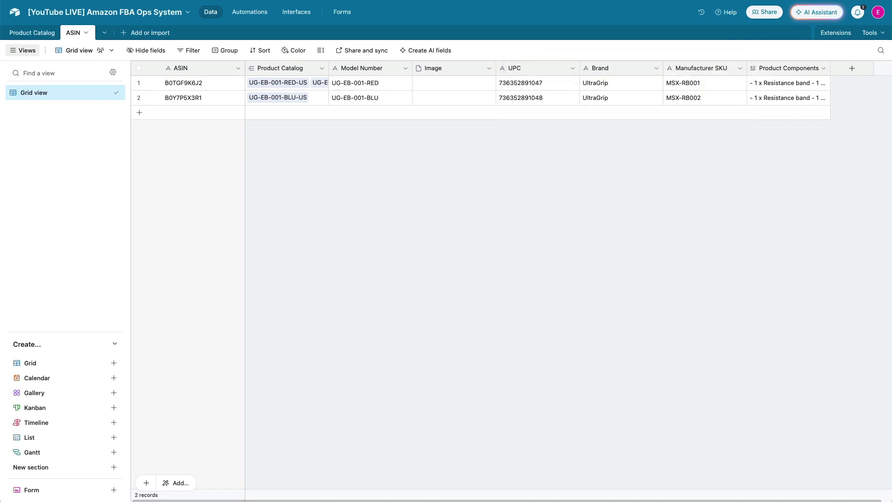
left_click_drag(404, 120, 451, 87)
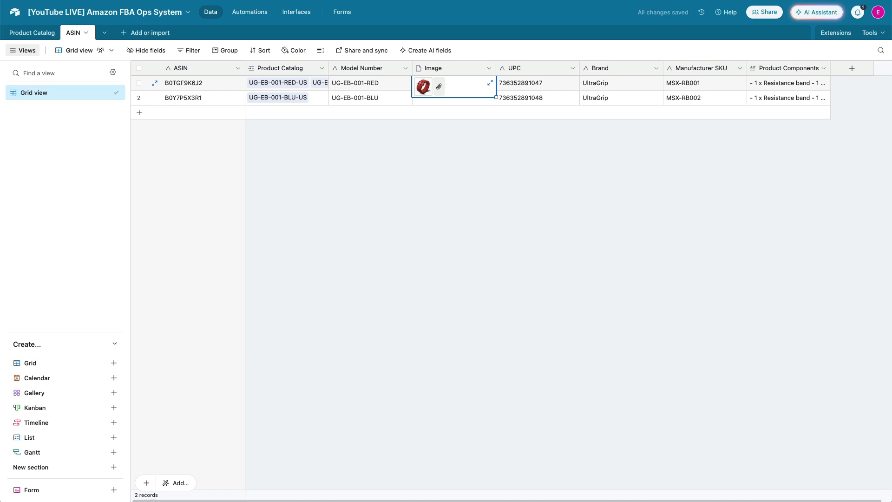
left_click_drag(492, 84, 432, 101)
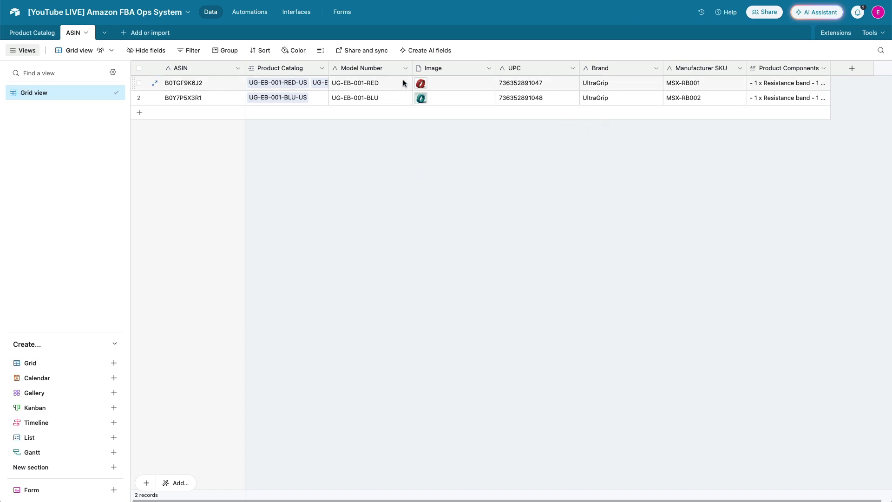
In the Product Catalog table, add lookup fields from ASIN for Model Number, Manufacturer SKU and Product Components
left_click(32, 32)
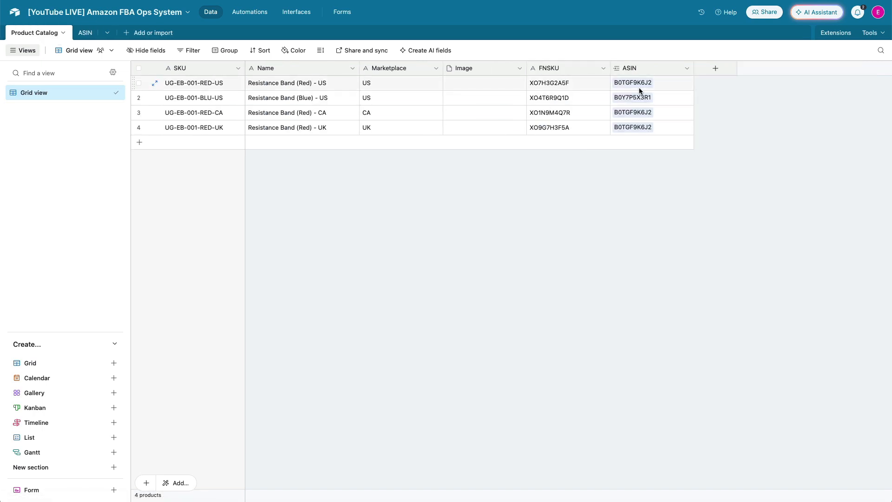
left_click(688, 70)
left_click(668, 104)
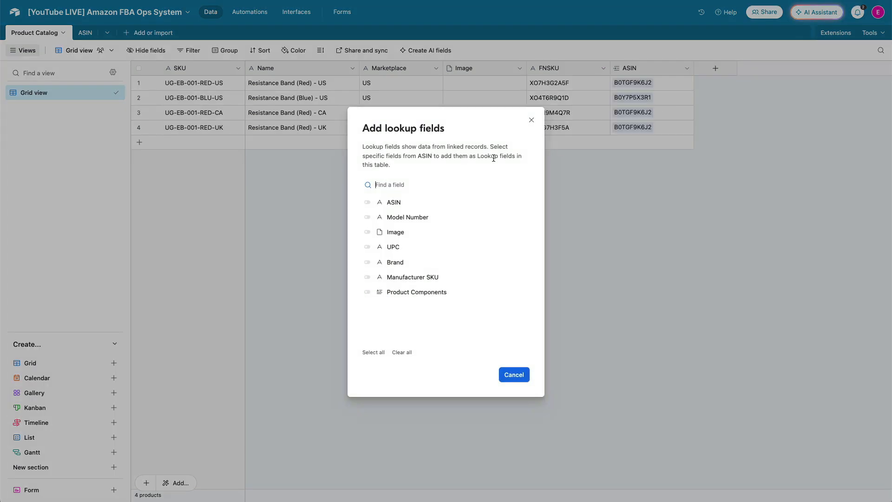
left_click(404, 217)
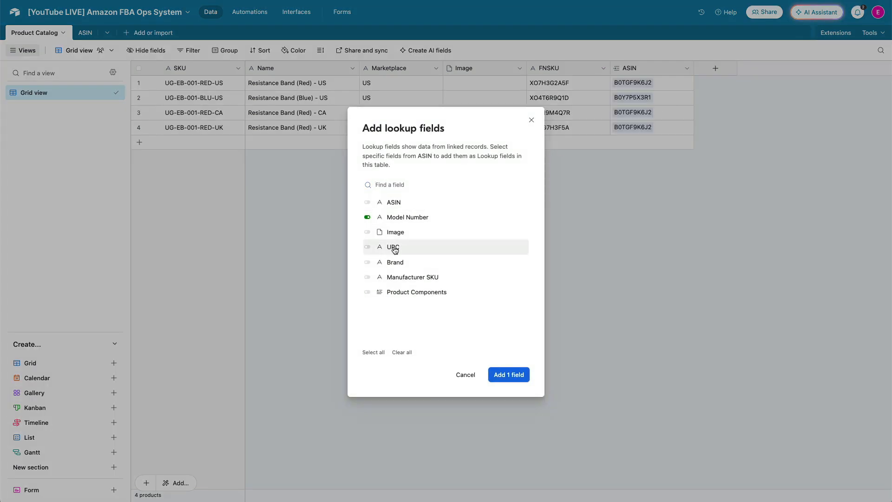
left_click(394, 278)
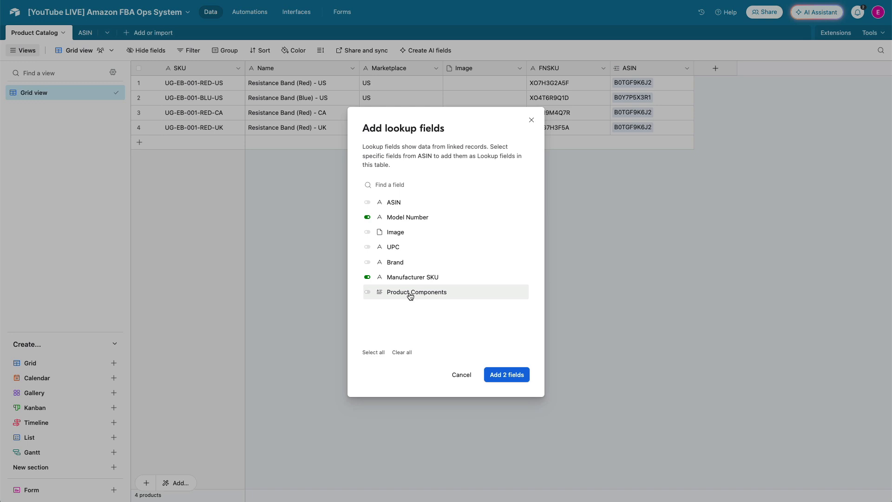
left_click(410, 295)
left_click(505, 376)
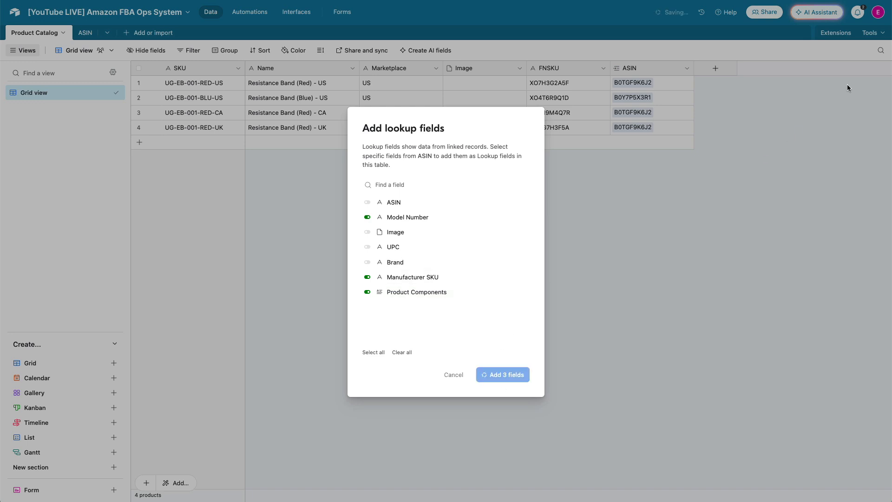
Rename the Model Number lookup field to Model Number
scroll(697, 157, "right", 3)
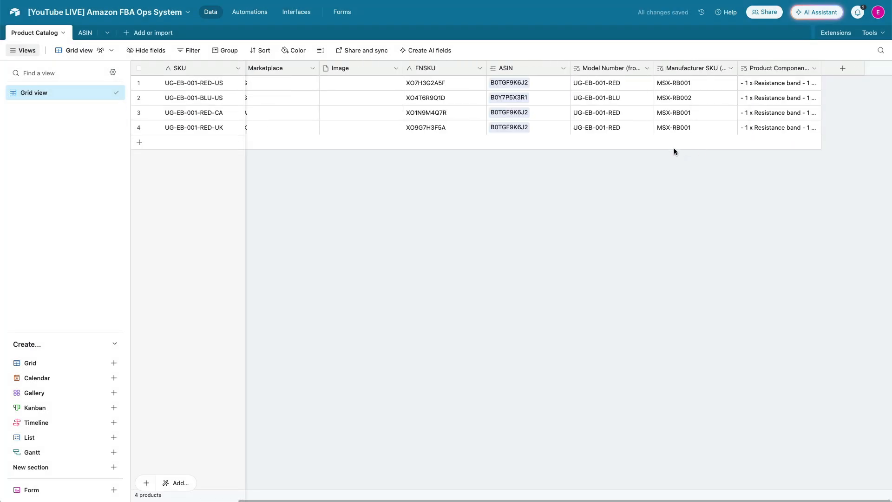
double_click(627, 69)
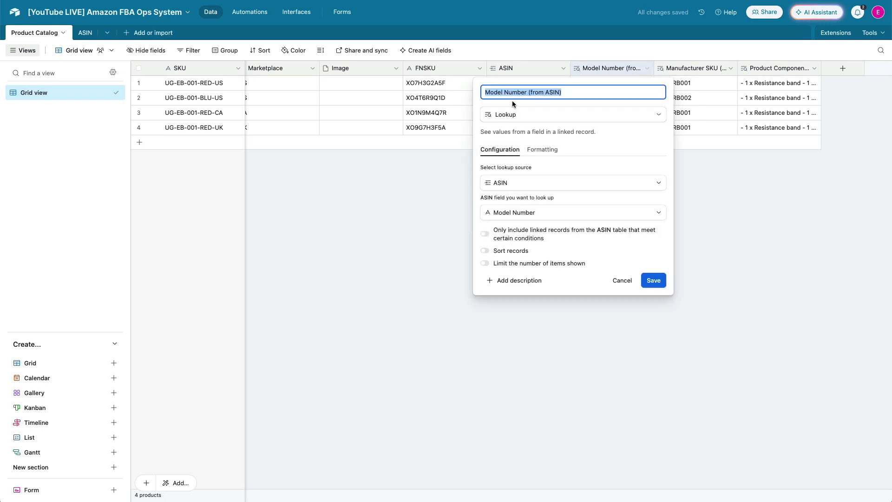
left_click_drag(526, 92, 593, 93)
key("BackSpace")
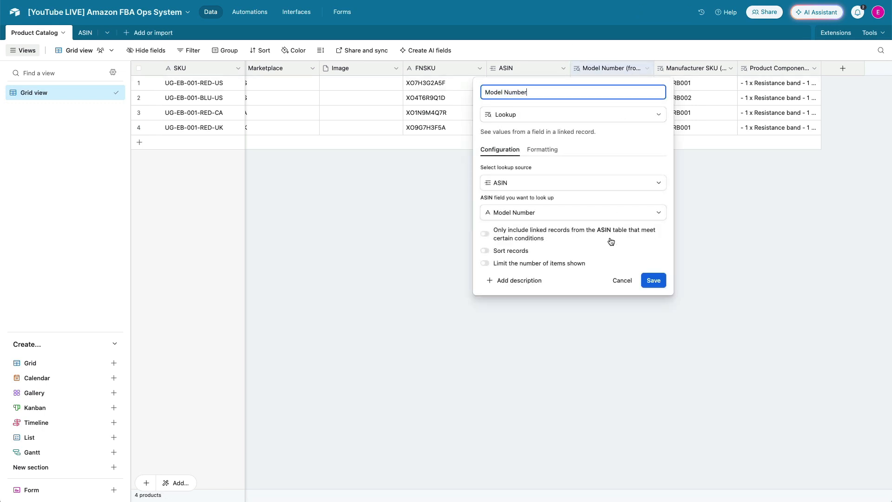
left_click(653, 280)
Rename the Manufacturer SKU lookup field to Manufacturer SKU
double_click(698, 68)
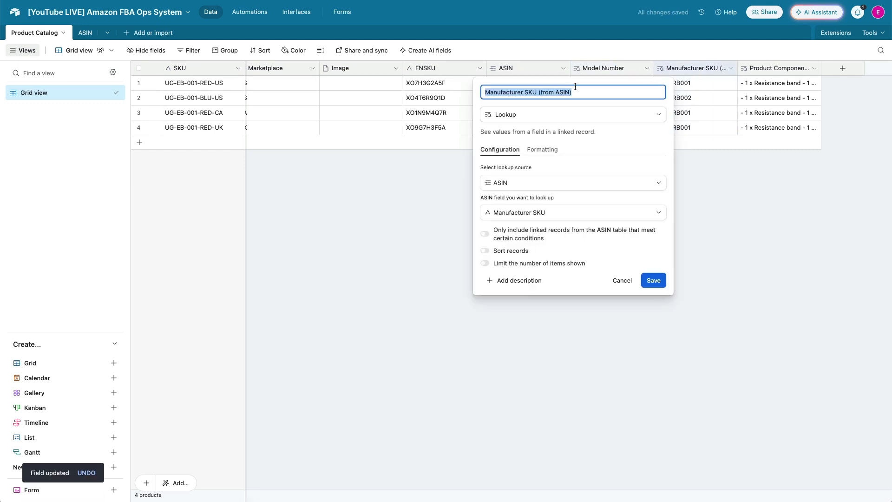
left_click(538, 92)
left_click_drag(538, 92, 573, 93)
key("BackSpace")
left_click(660, 282)
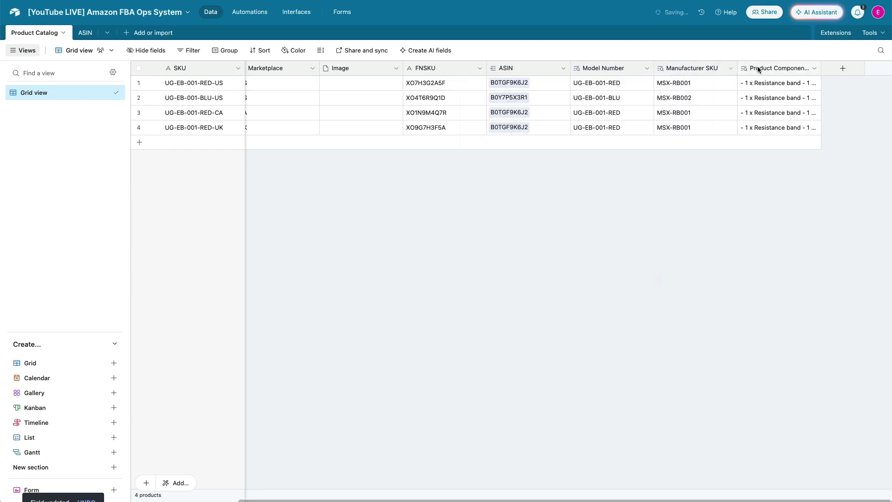
Rename the Product Components lookup field to Product Components
double_click(761, 68)
left_click(545, 92)
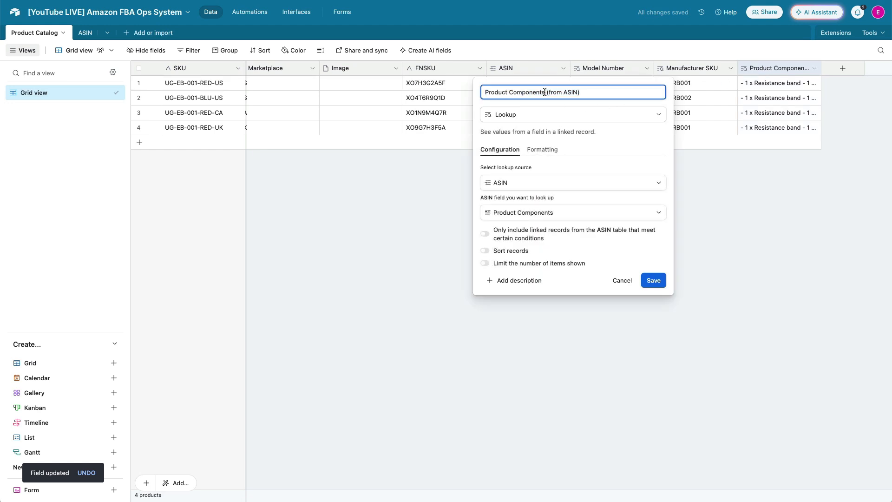
left_click_drag(545, 92, 580, 92)
key("BackSpace")
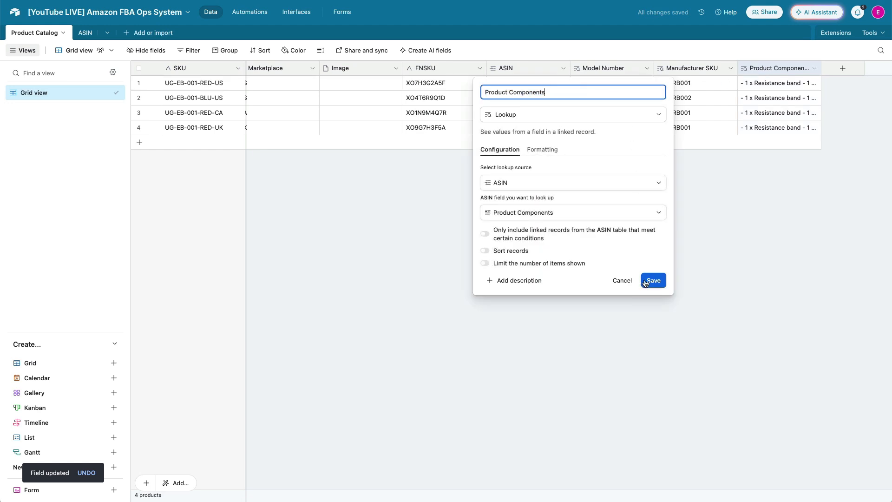
left_click(654, 280)
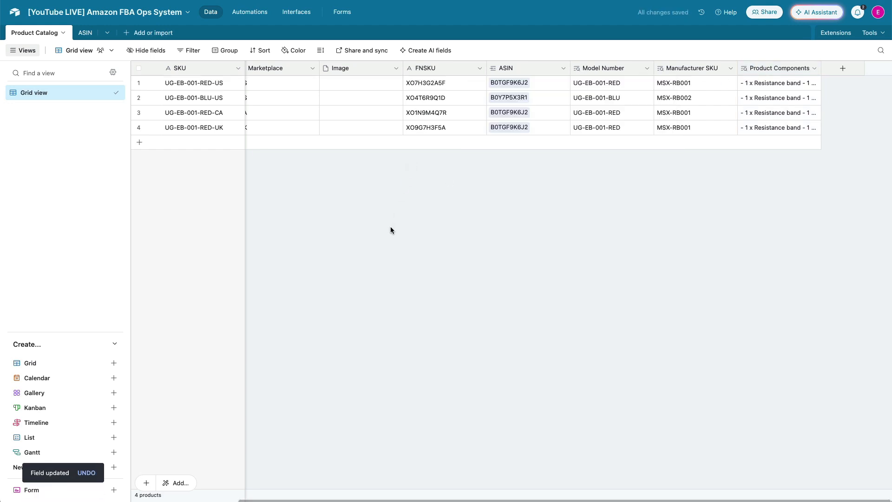
Convert the catalog's Image field into a lookup of the Image field through ASIN
scroll(393, 223, "left", 5)
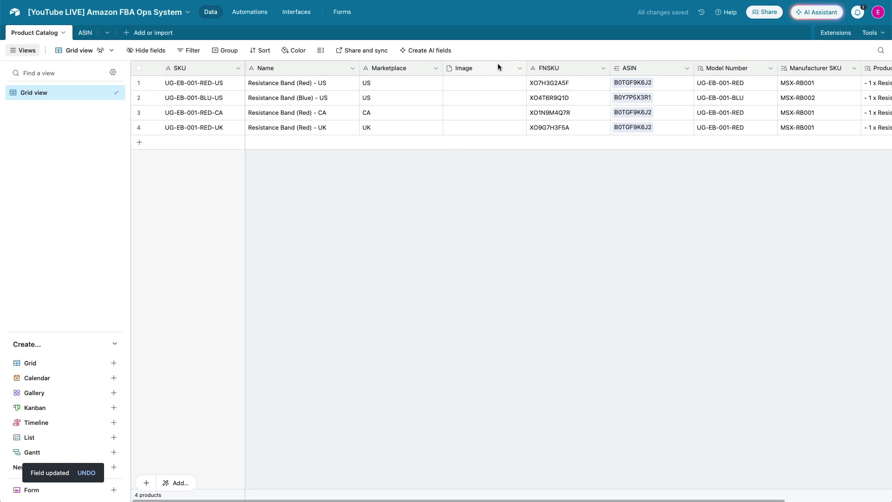
double_click(474, 69)
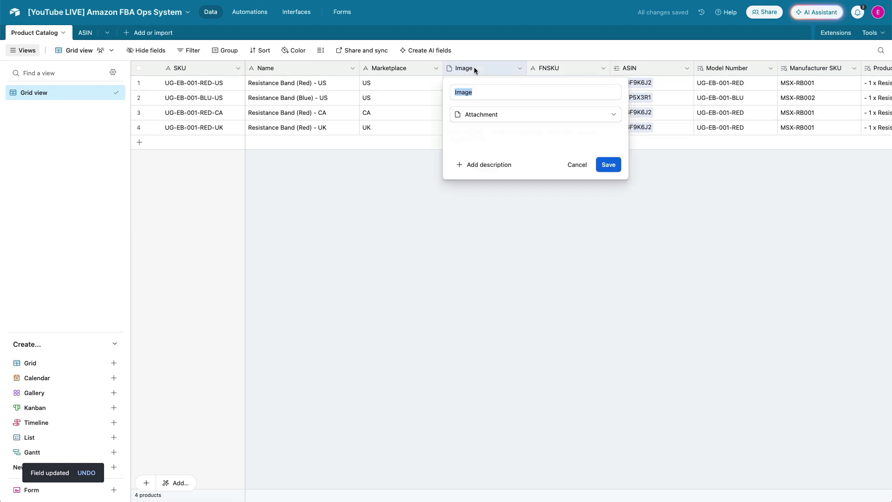
left_click(539, 118)
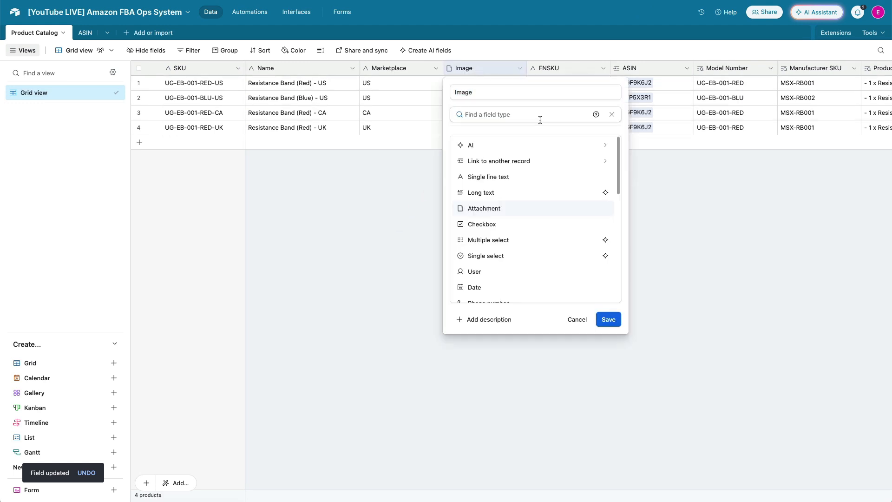
type("lo")
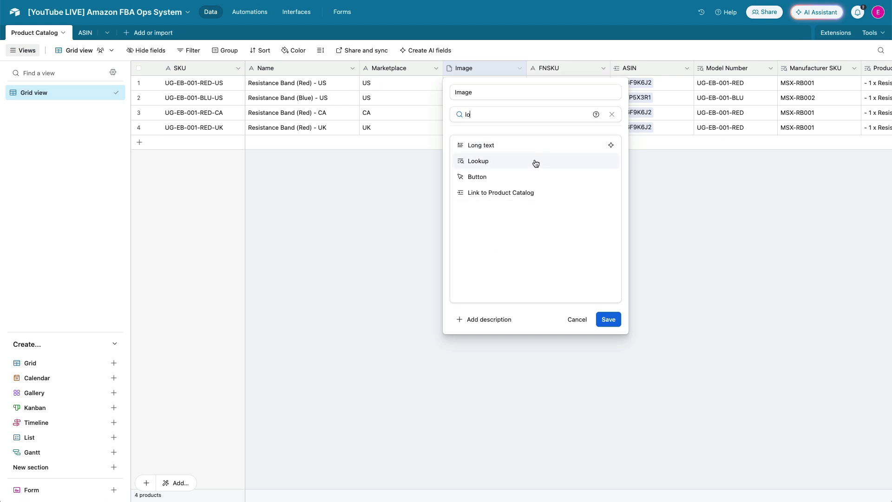
left_click(534, 160)
left_click(496, 212)
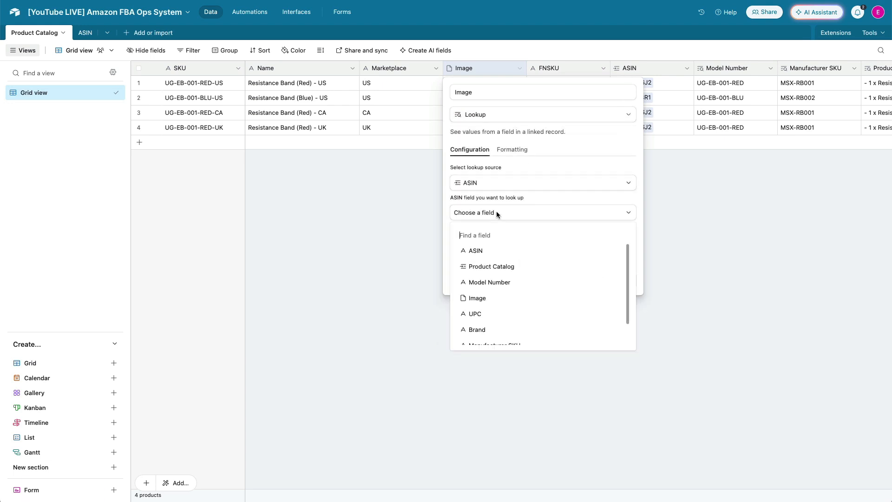
left_click(493, 297)
left_click(622, 282)
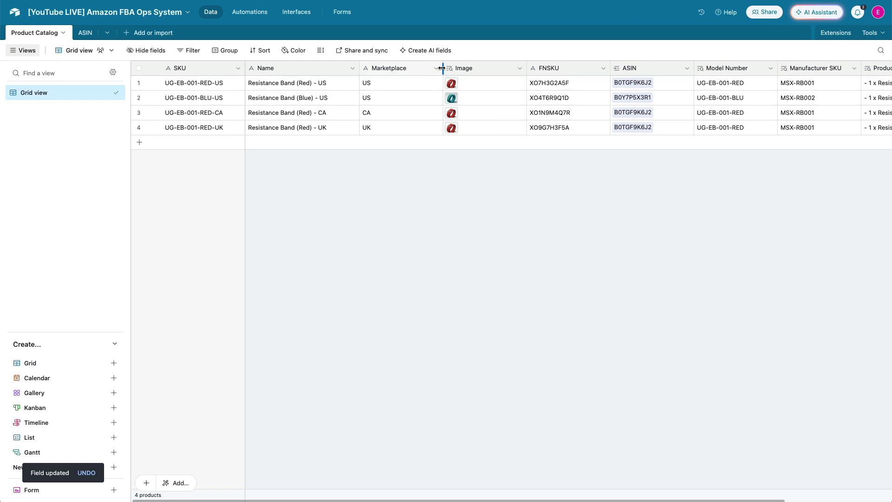
Narrow the Name, Marketplace, Image, ASIN and FNSKU columns in the Product Catalog grid
left_click_drag(442, 68, 425, 68)
left_click_drag(359, 68, 347, 70)
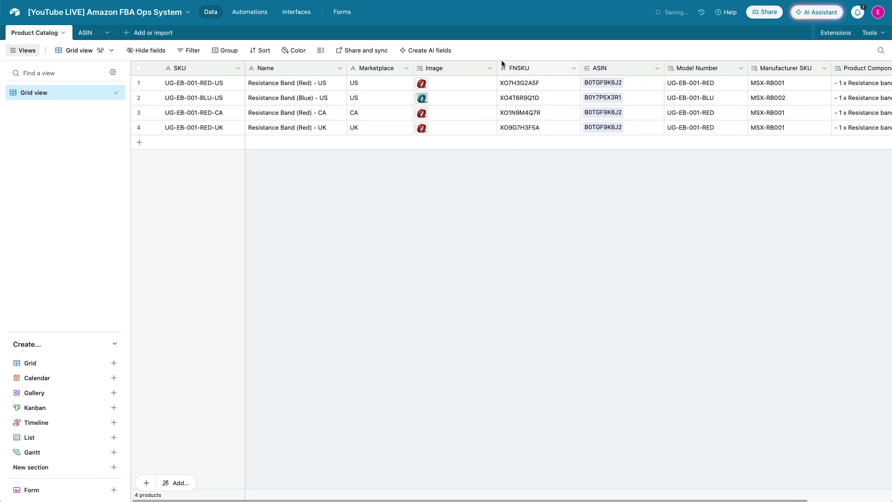
left_click_drag(498, 68, 463, 68)
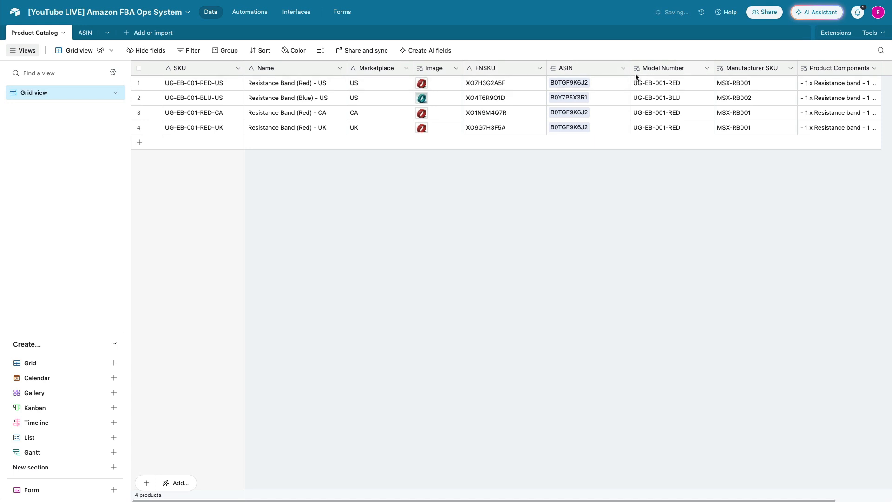
left_click_drag(630, 68, 604, 68)
left_click_drag(547, 68, 525, 69)
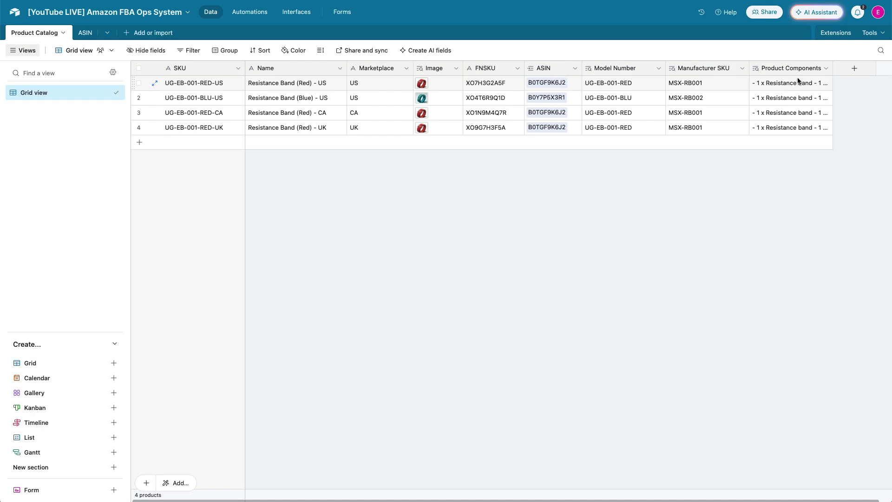
Expand the Product Components cells of the first two catalog records to read their component lists
left_click(807, 84)
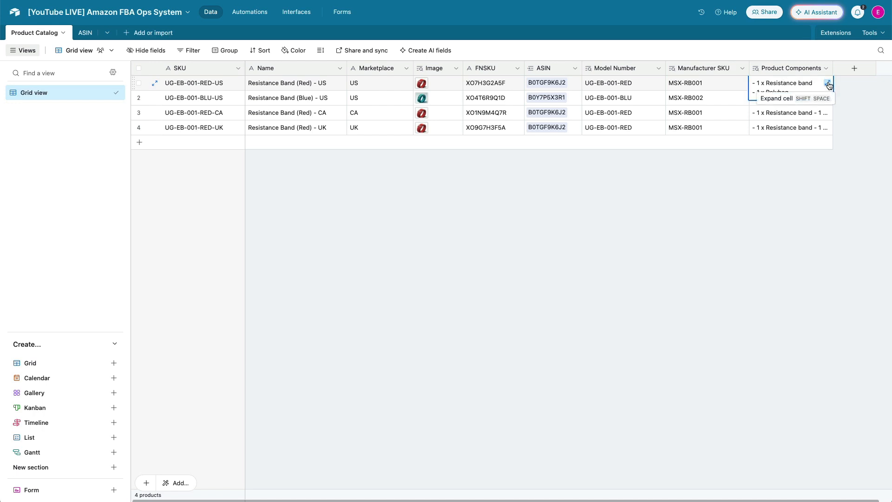
left_click(828, 83)
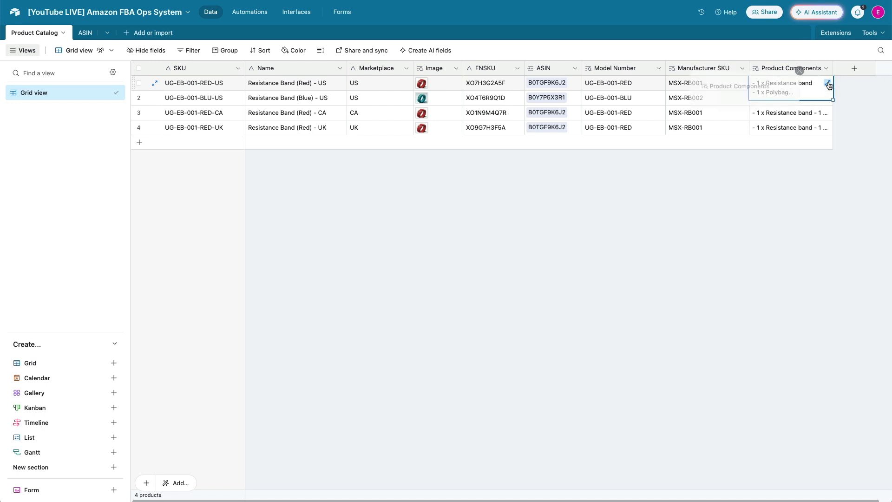
left_click(668, 197)
left_click(823, 104)
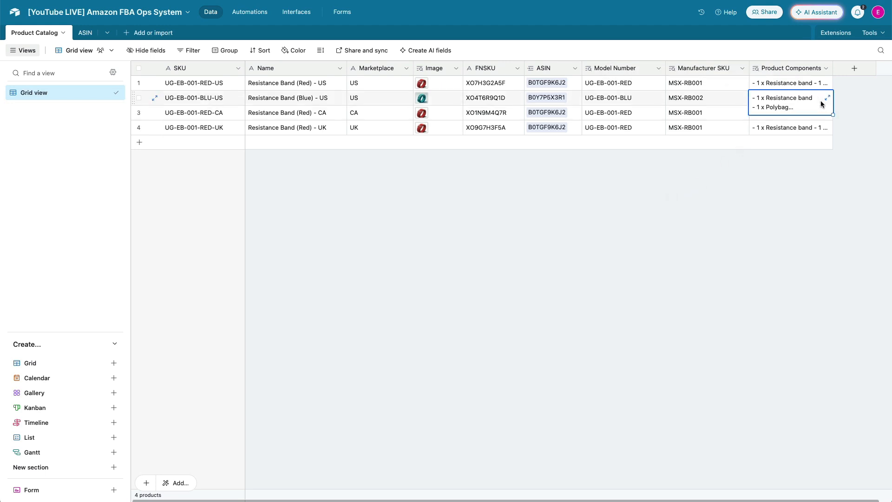
left_click(828, 98)
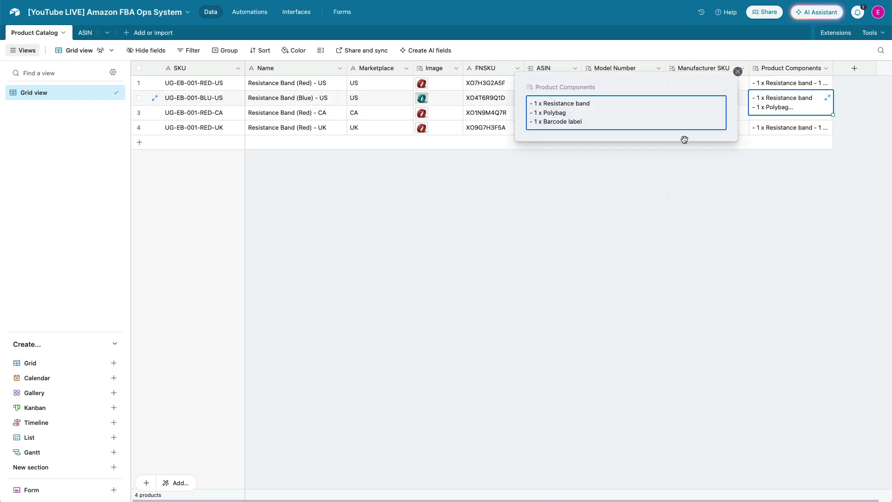
left_click(691, 196)
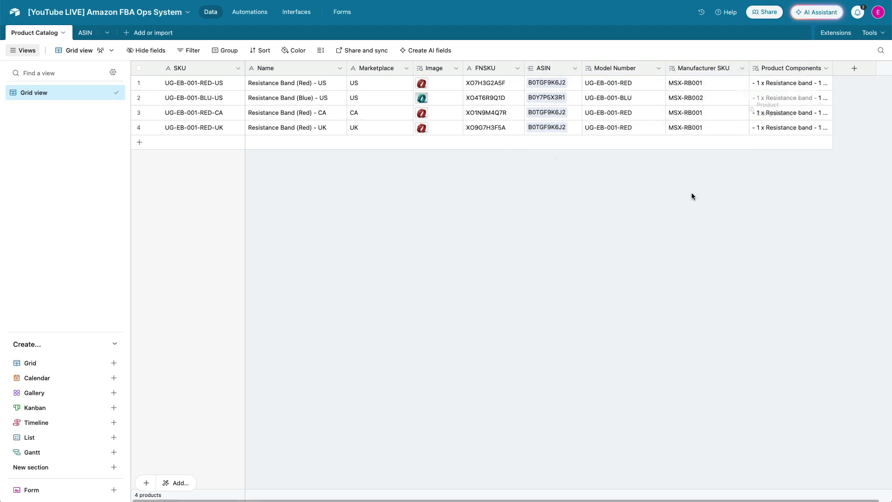
In the ASIN table, add the line "- 1 x Warranty Card" to the second record's Product Components and widen that column
left_click(81, 35)
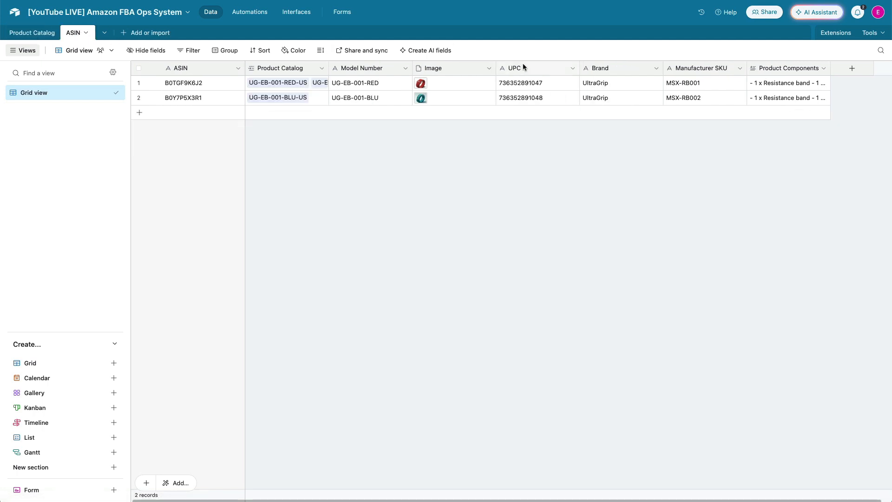
left_click(786, 97)
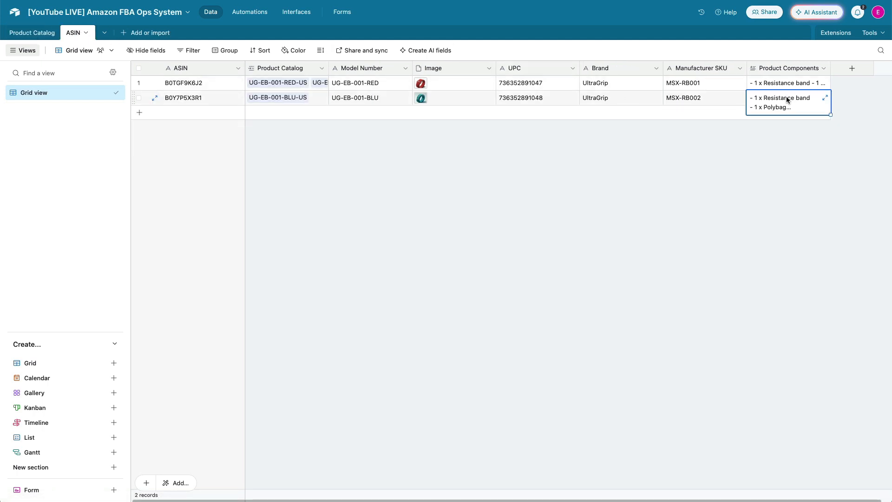
left_click(825, 97)
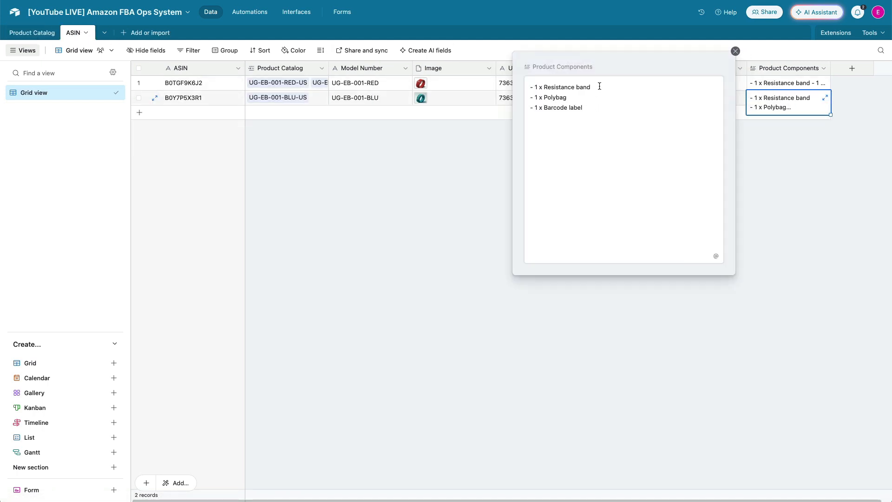
left_click(598, 87)
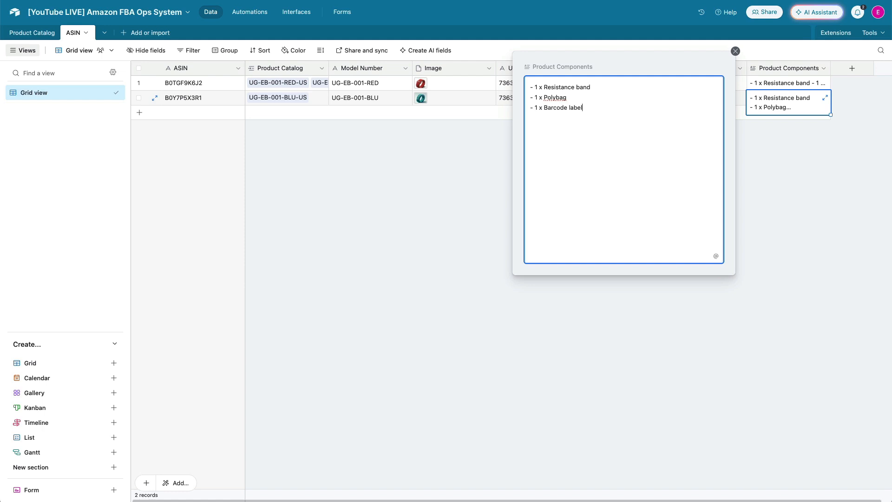
key("Return")
type("- 1 x Warranty Card")
left_click(395, 129)
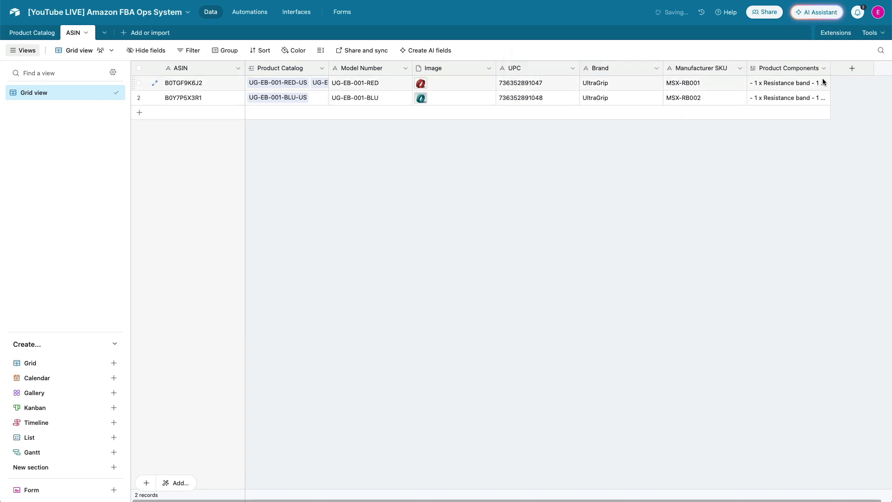
left_click_drag(830, 70, 836, 69)
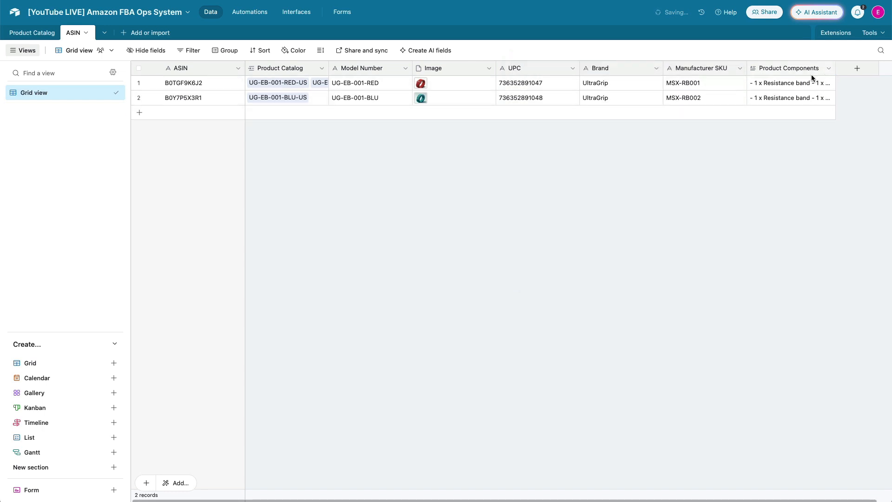
Open the second catalog record's Product Components in Product Catalog to check the looked-up component list
left_click(43, 34)
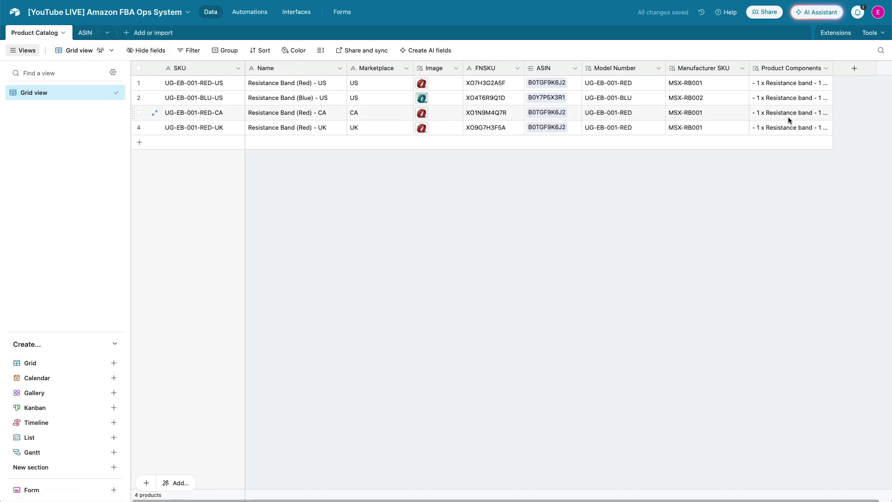
left_click(790, 99)
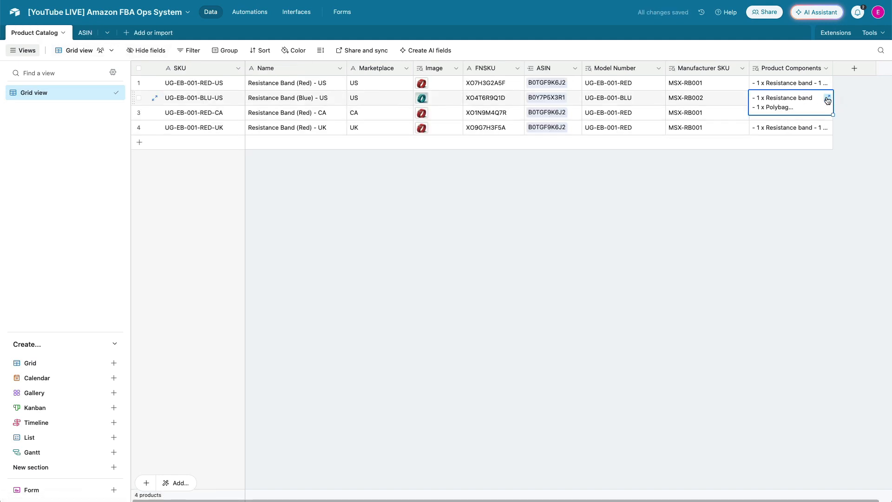
left_click(828, 99)
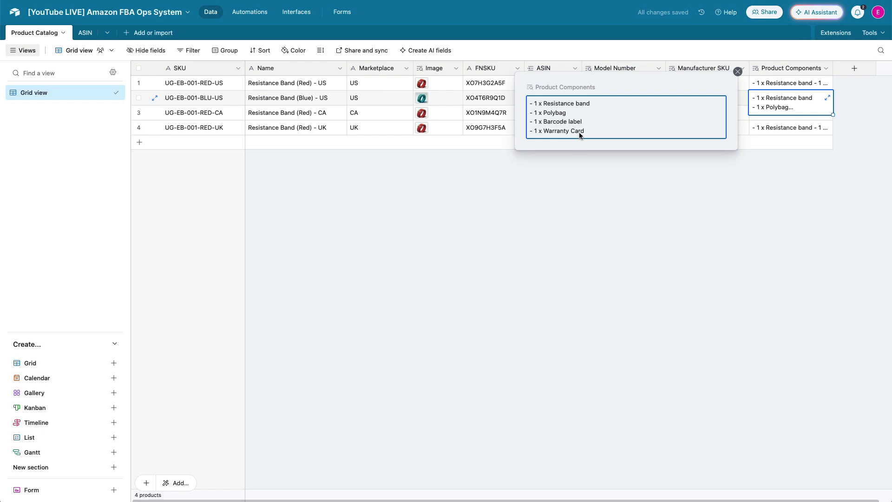
In the ASIN table, add the line "- 1 x Discount voucher" to the first record's Product Components
left_click(85, 33)
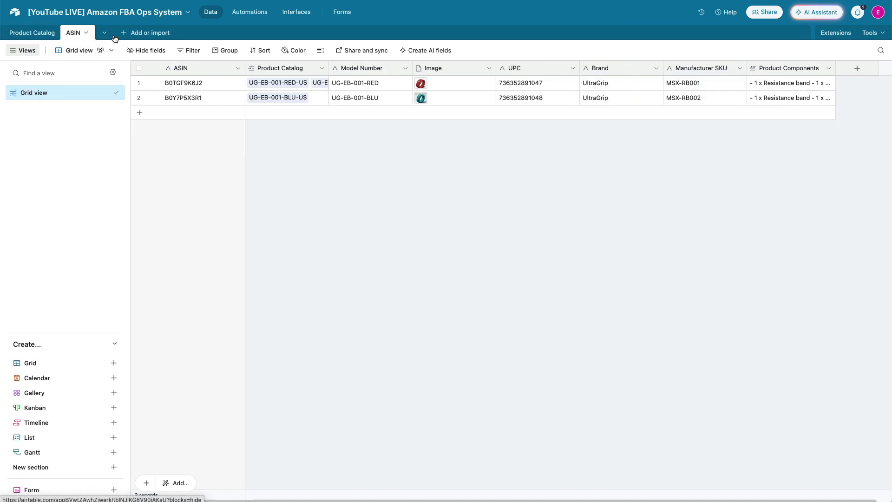
left_click(807, 83)
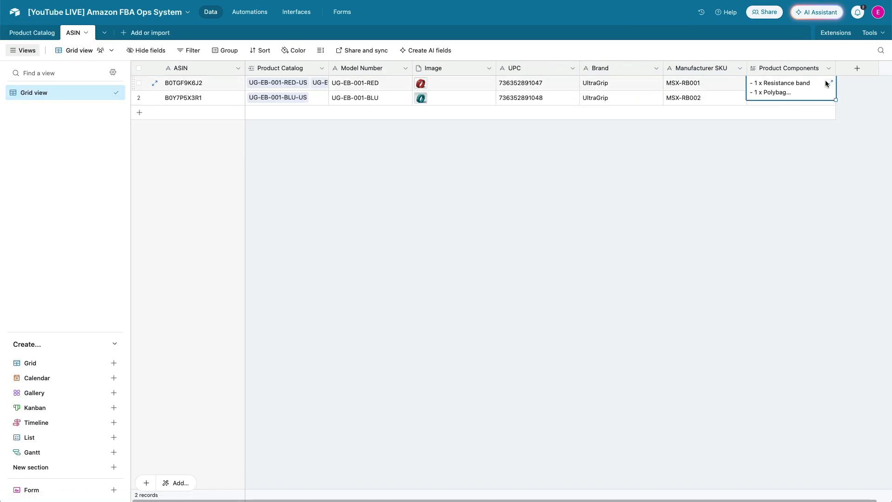
left_click(829, 83)
left_click(605, 109)
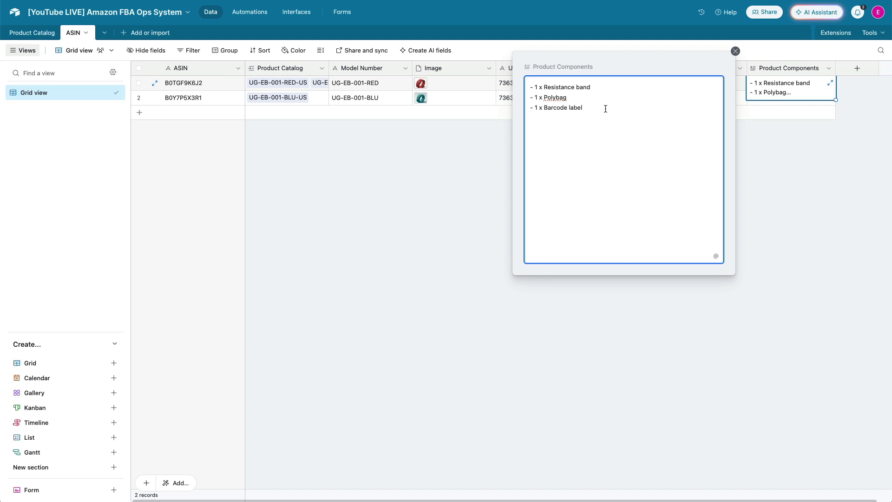
key("Return")
type("- Discount voucer")
key("BackSpace")
type("he1 x")
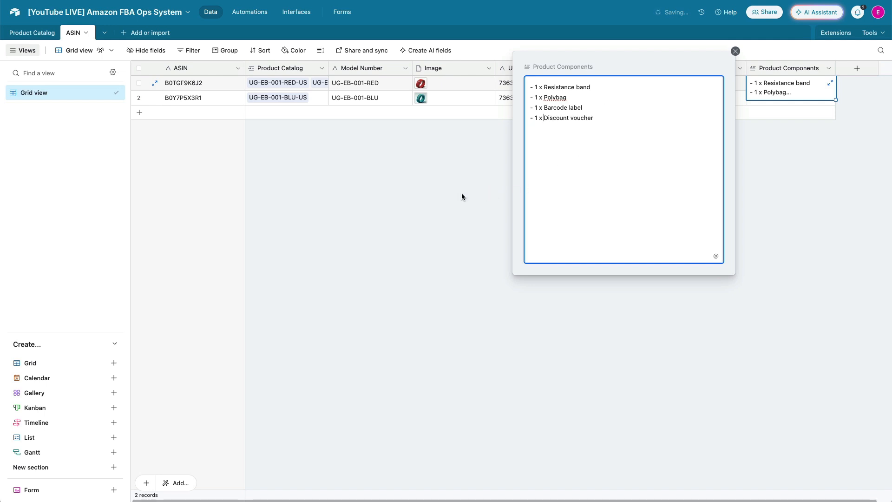
left_click(465, 193)
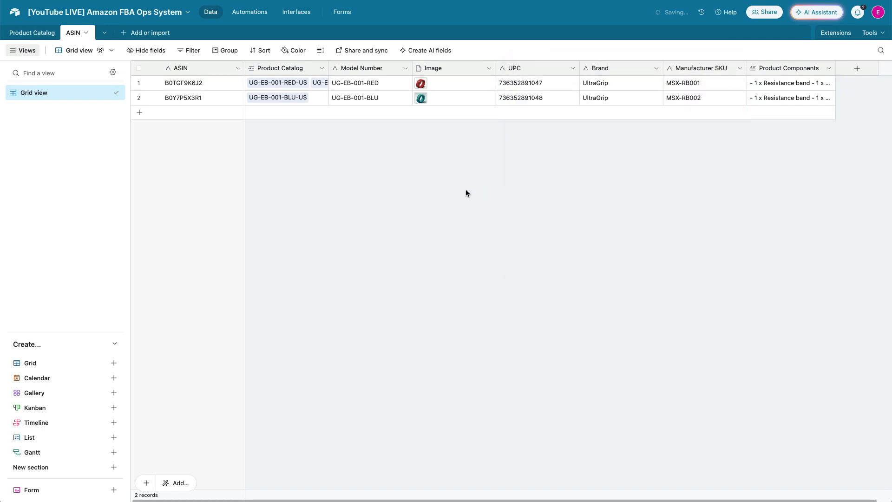
Expand the Product Components cells of the catalog records in Product Catalog to review the updated component lists
left_click(28, 32)
left_click(801, 84)
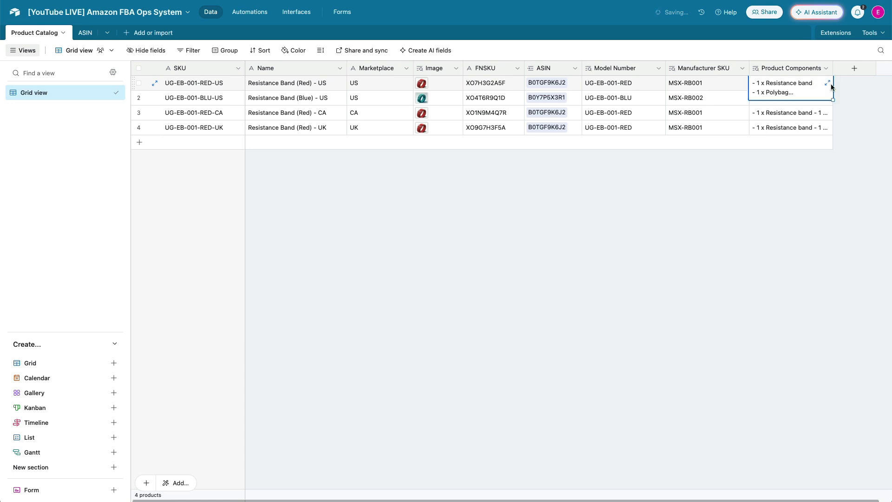
left_click(830, 86)
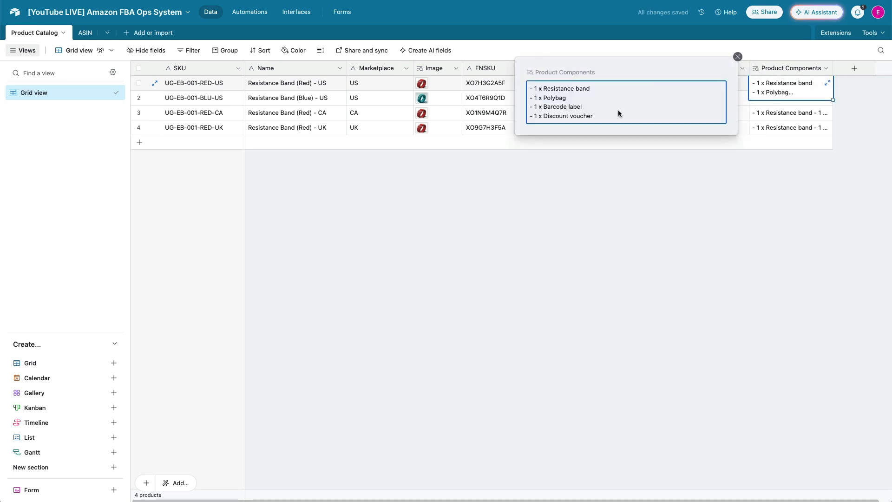
left_click(777, 116)
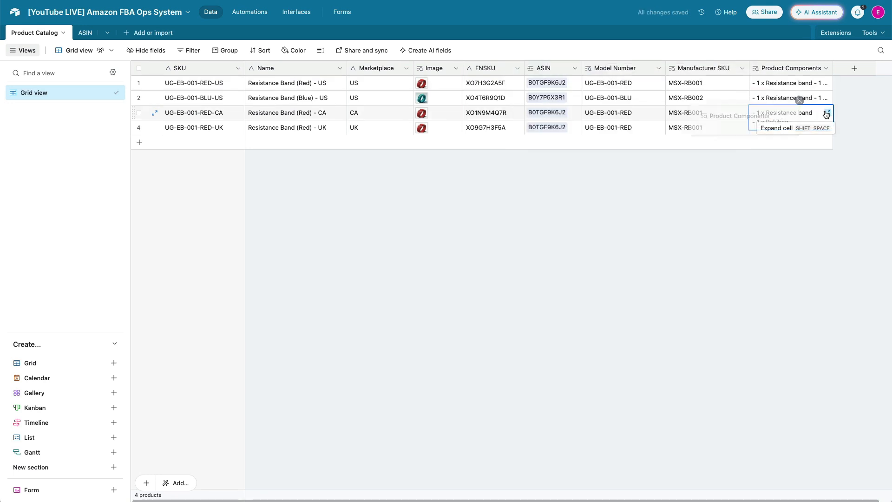
left_click(827, 112)
left_click(763, 132)
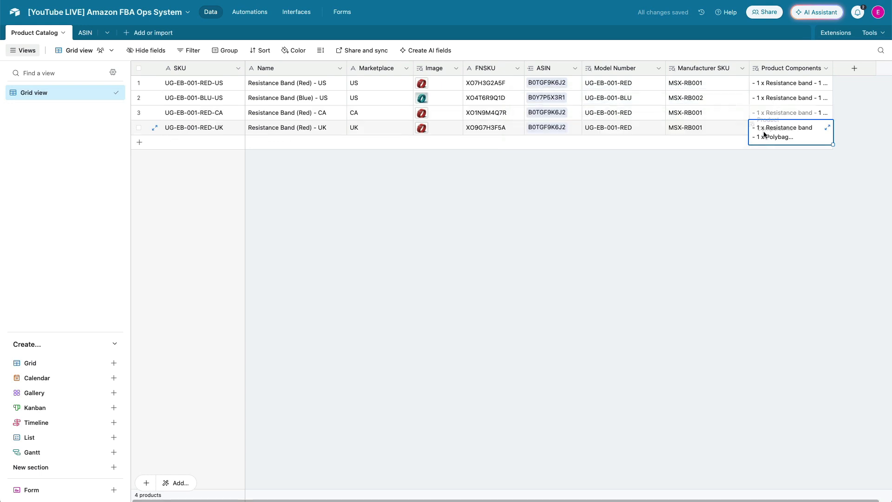
left_click(829, 127)
left_click(592, 228)
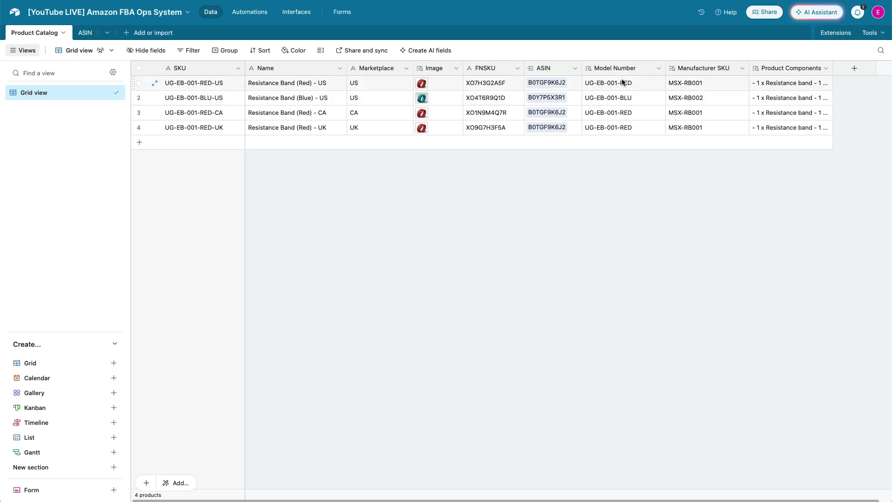
Convert the SKU field into a formula CONCATENATE({Model Number},"-",Marketplace) and confirm the field type change
double_click(209, 70)
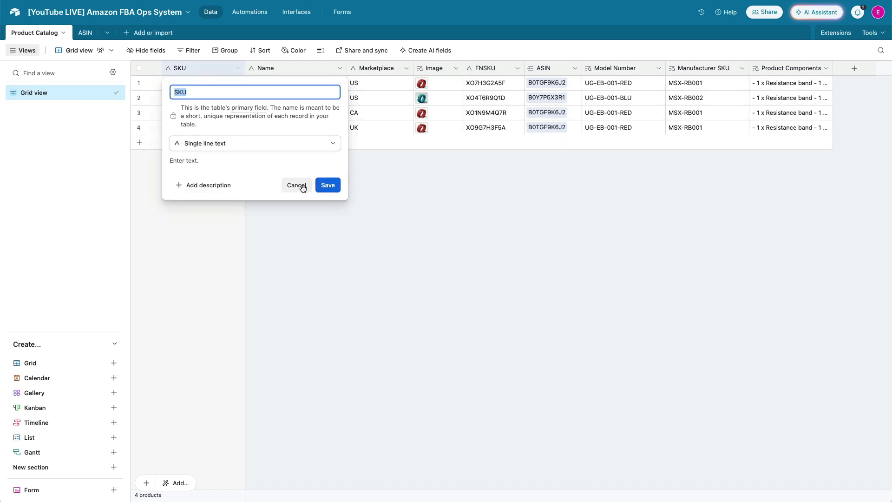
left_click(254, 144)
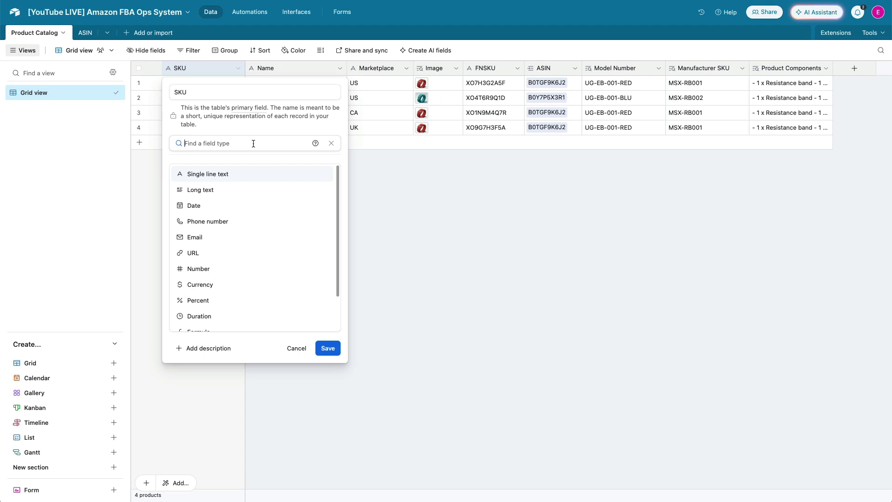
type("form")
left_click(217, 178)
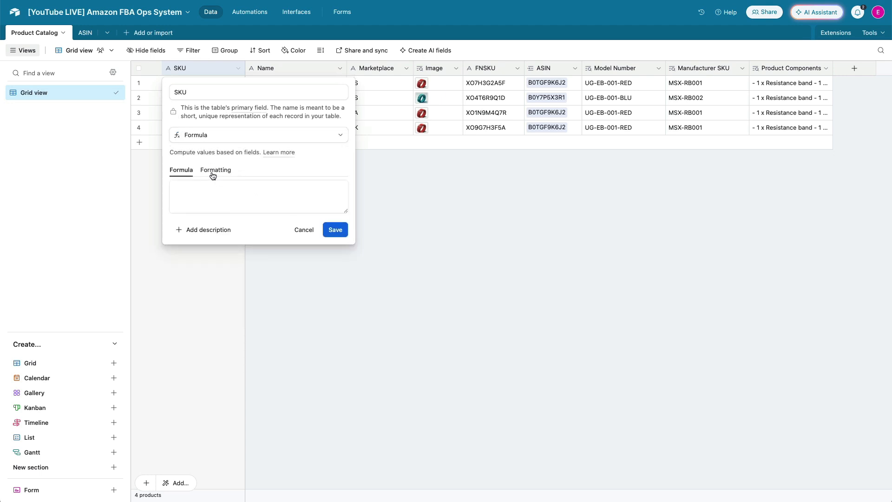
left_click(208, 190)
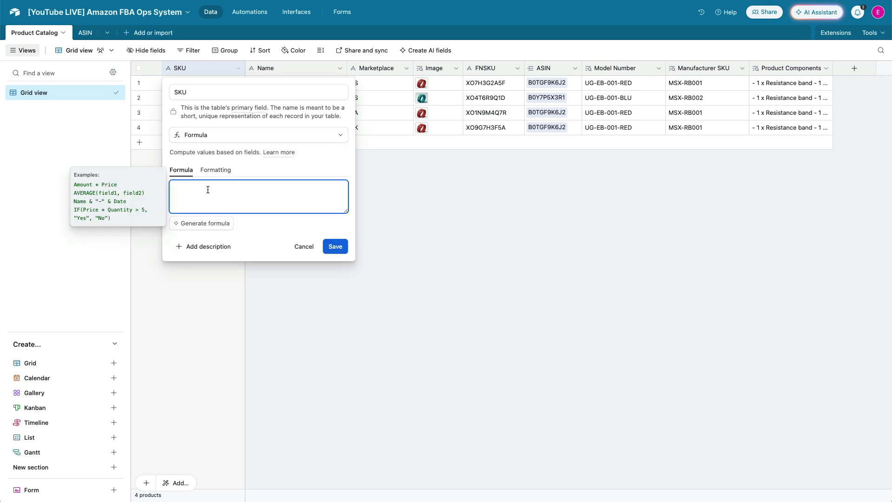
type("con")
key("Tab")
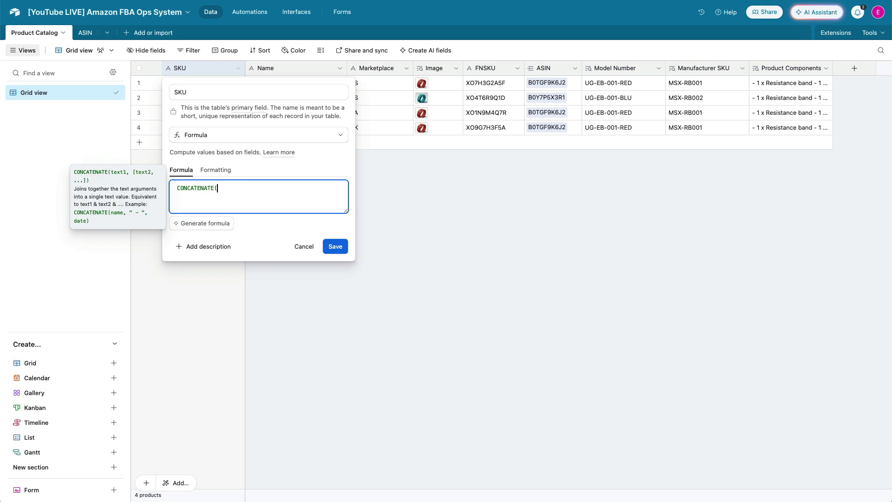
type("{mo")
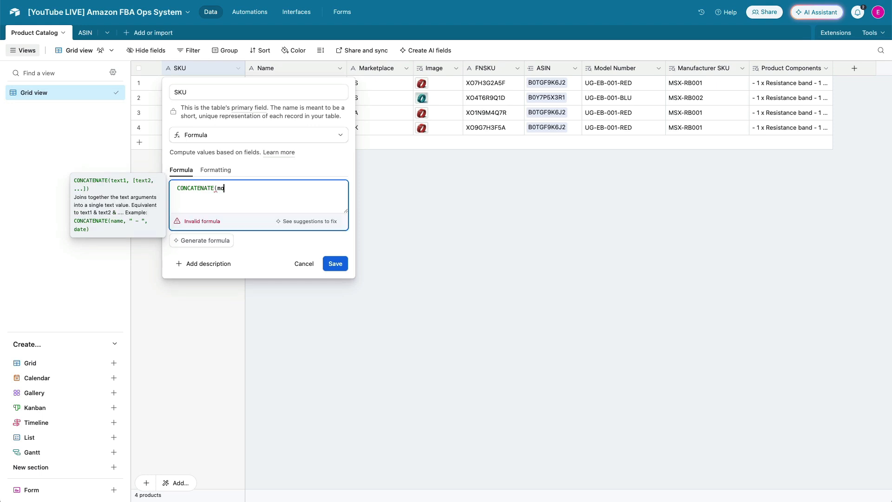
key("Tab")
type(",\"-\",mar")
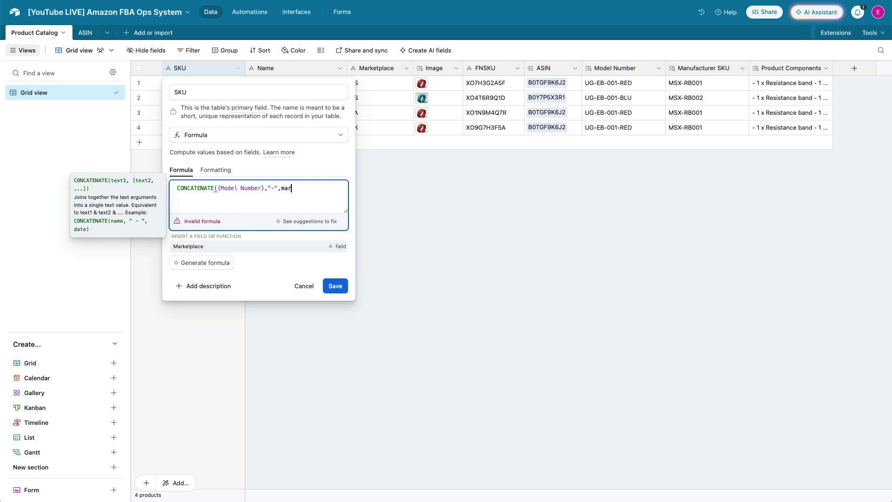
key("Tab")
type(")")
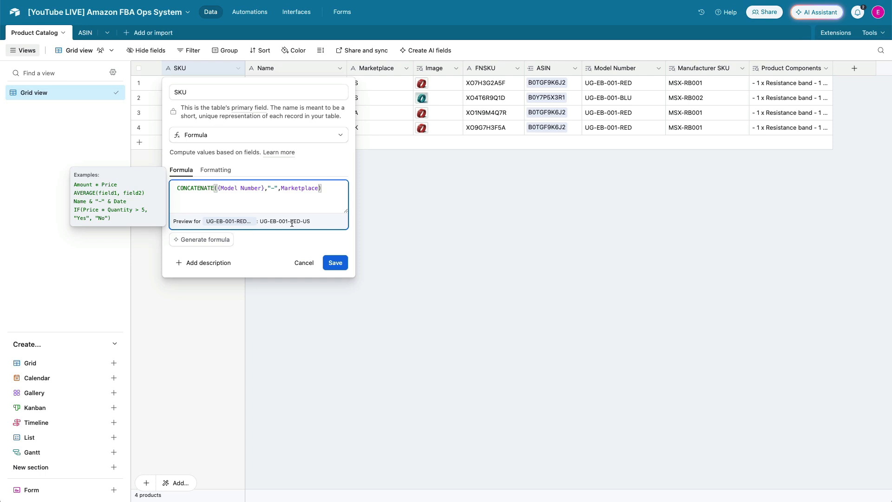
left_click(336, 263)
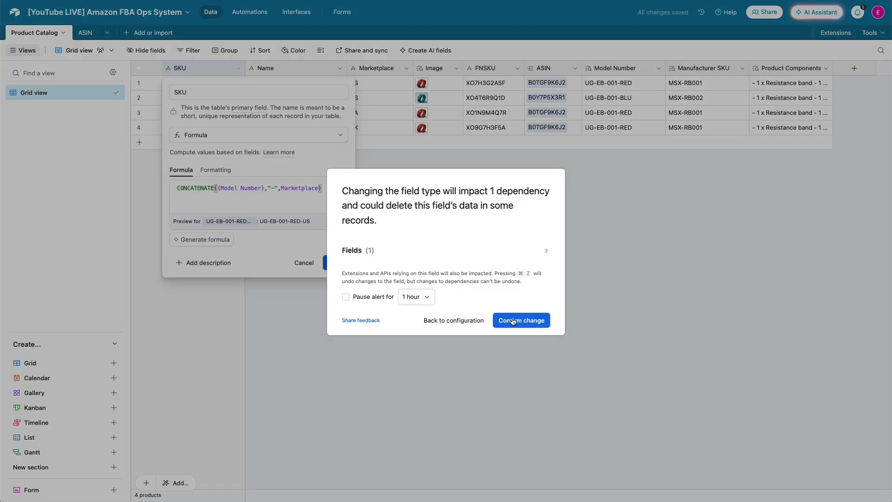
left_click(514, 321)
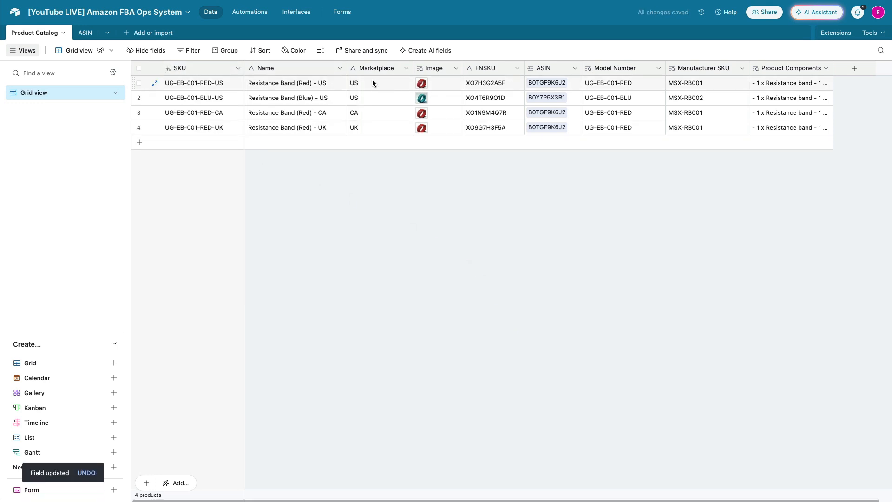
left_click(371, 127)
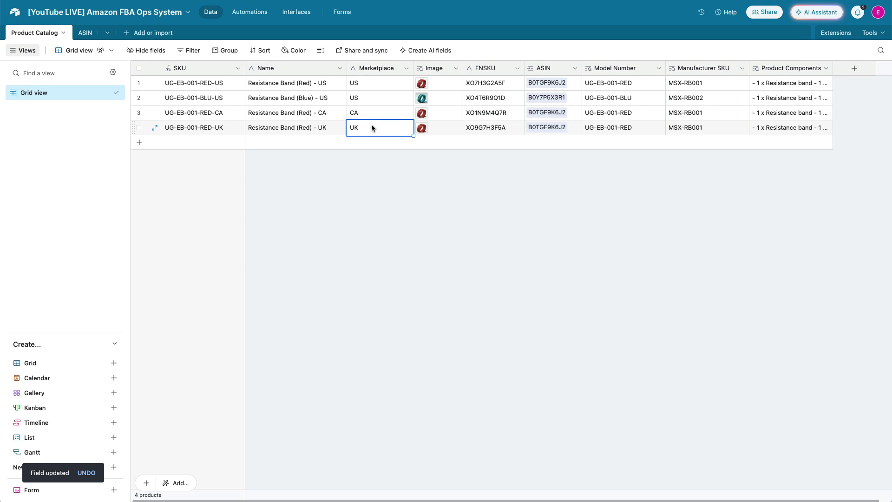
Set the fourth catalog record's Marketplace to AU to test the SKU formula, and undo the change
type("AU")
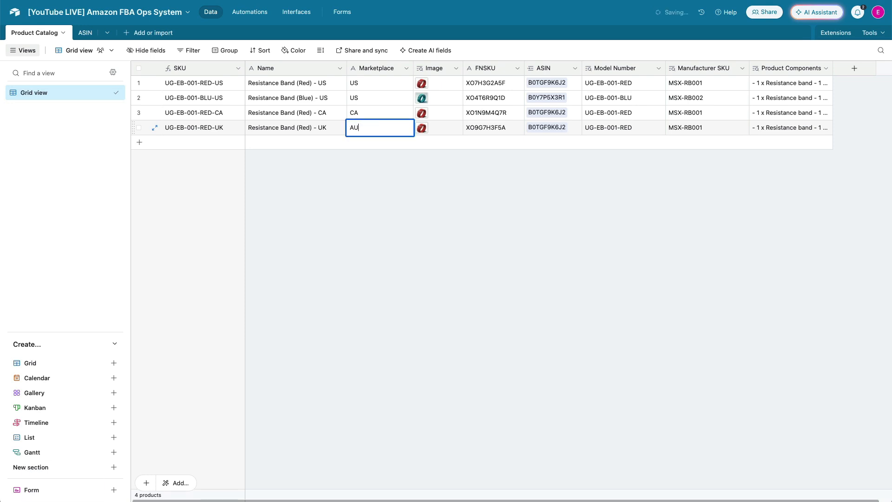
left_click(355, 205)
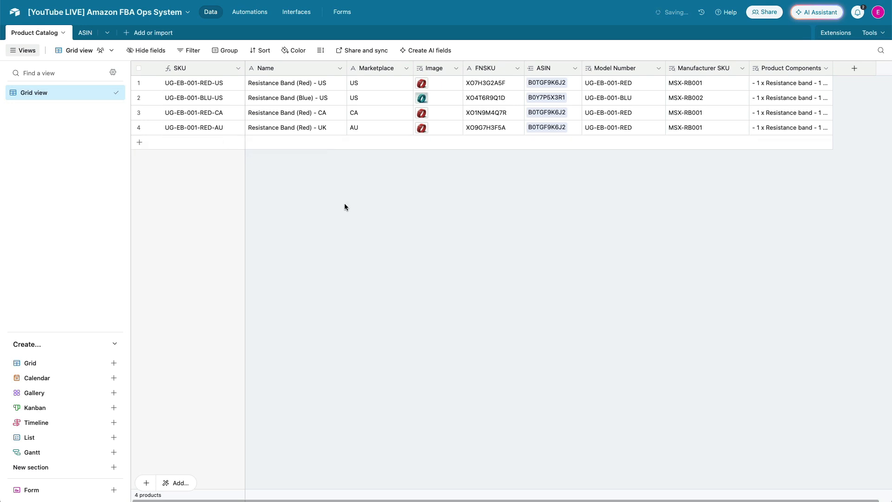
left_click(381, 127)
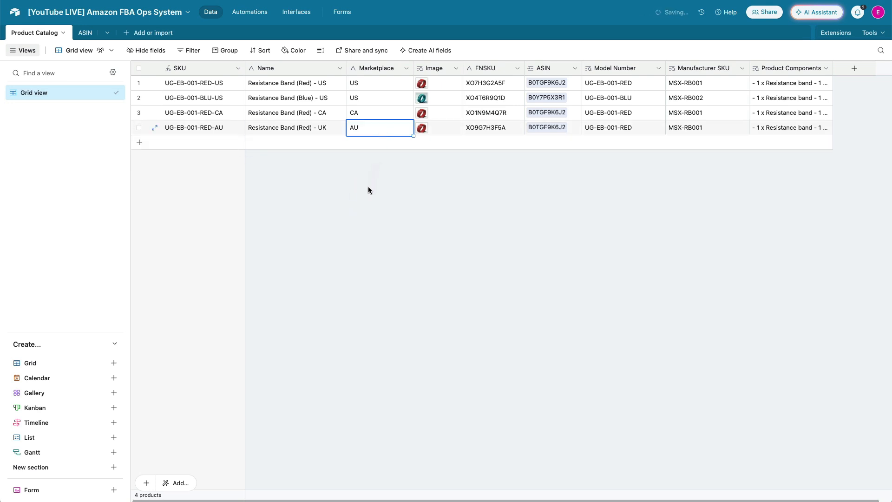
key("ctrl+z")
key("ctrl+z")
Add an Attachment field named Barcode Label to the Product Catalog table
left_click(854, 68)
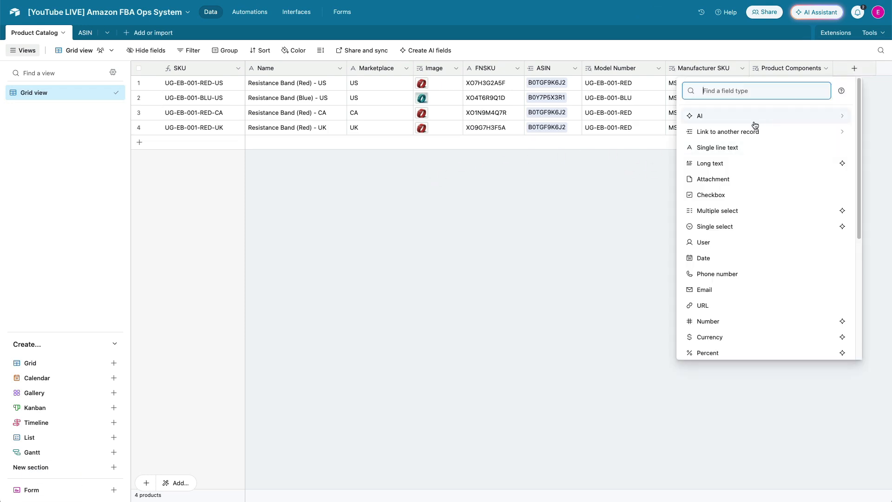
type("atta")
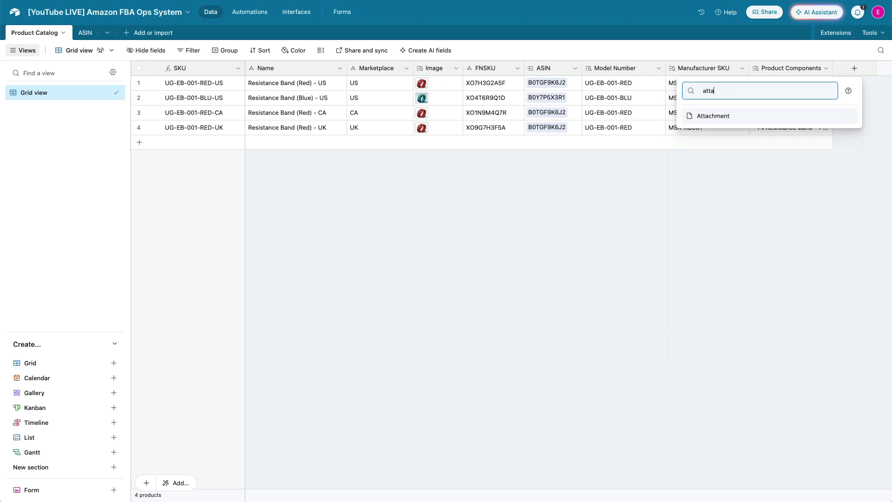
key("Return")
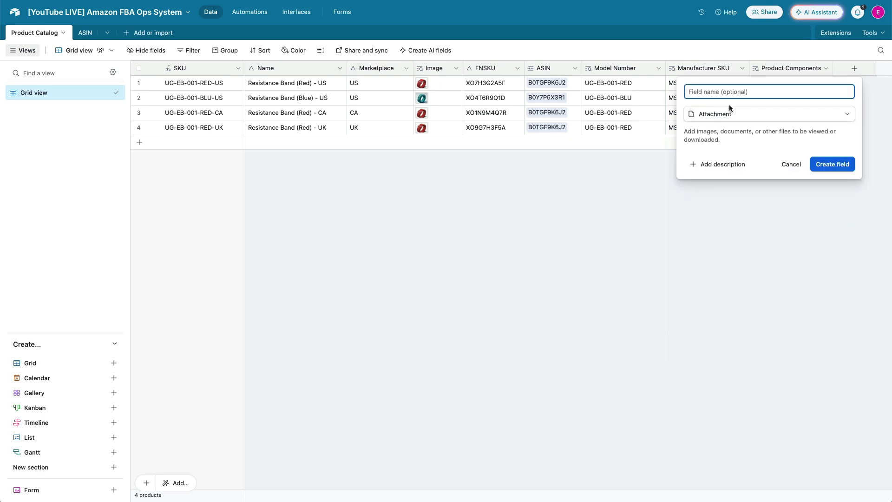
type("Barcode Label")
left_click(821, 158)
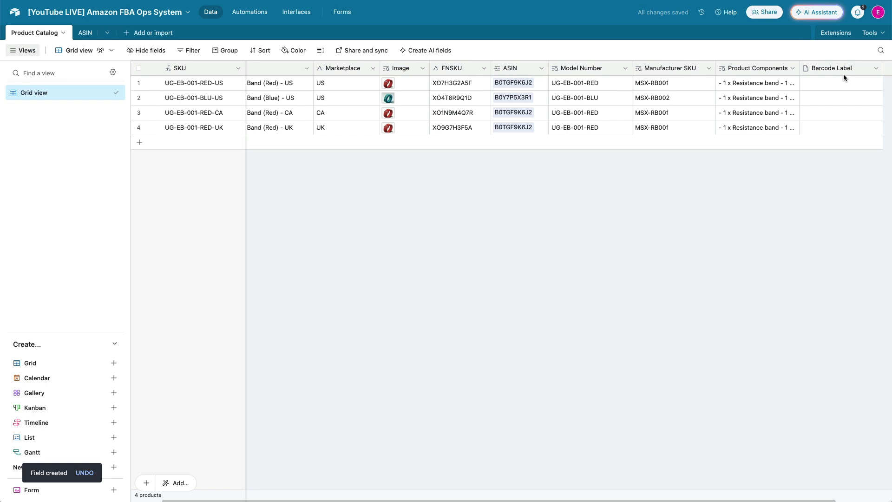
Attach a barcode label image file to the Barcode Label cells of the catalog records
left_click(825, 81)
key("super+v")
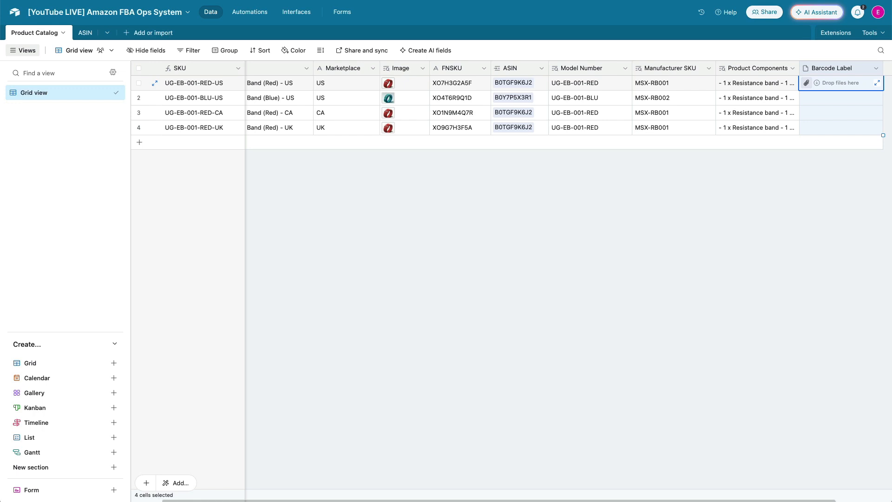
left_click(528, 209)
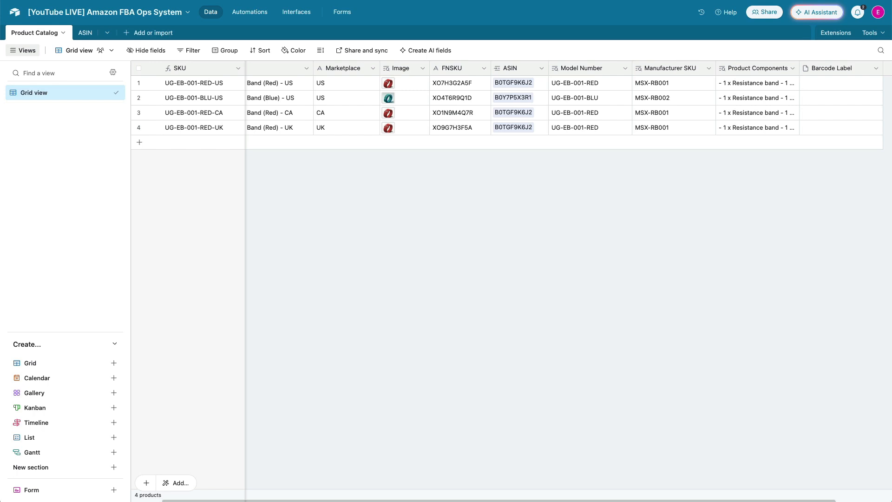
left_click_drag(3, 155, 832, 87)
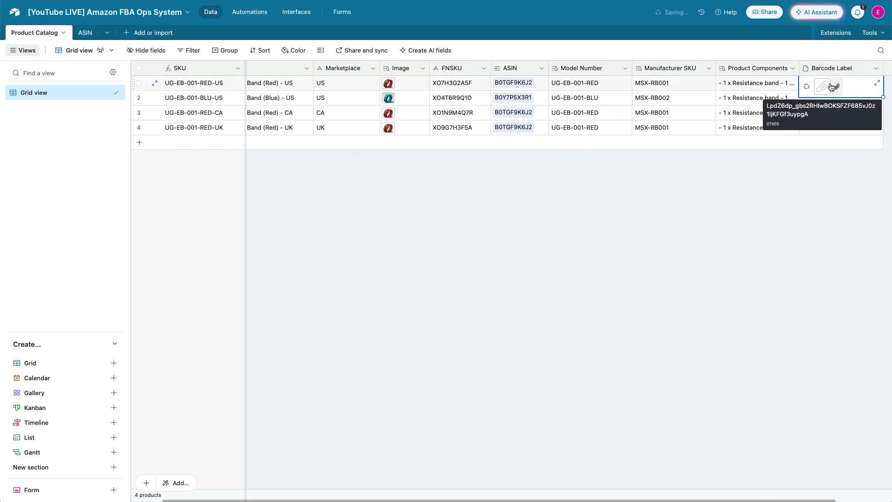
left_click(801, 159)
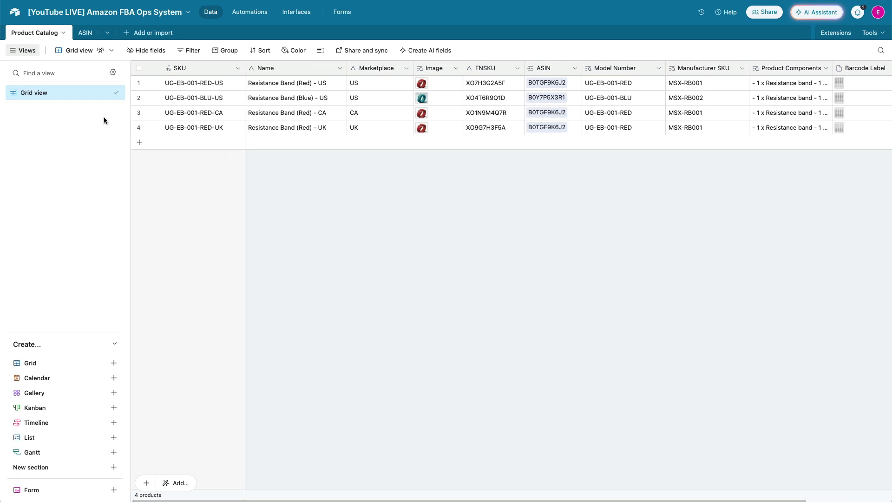
Switch to the ASIN table and return to the Product Catalog table
left_click(85, 33)
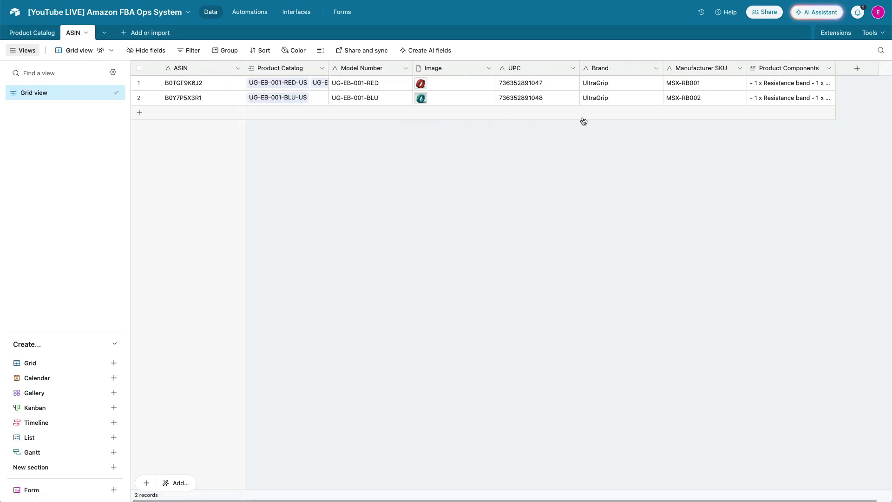
left_click(33, 32)
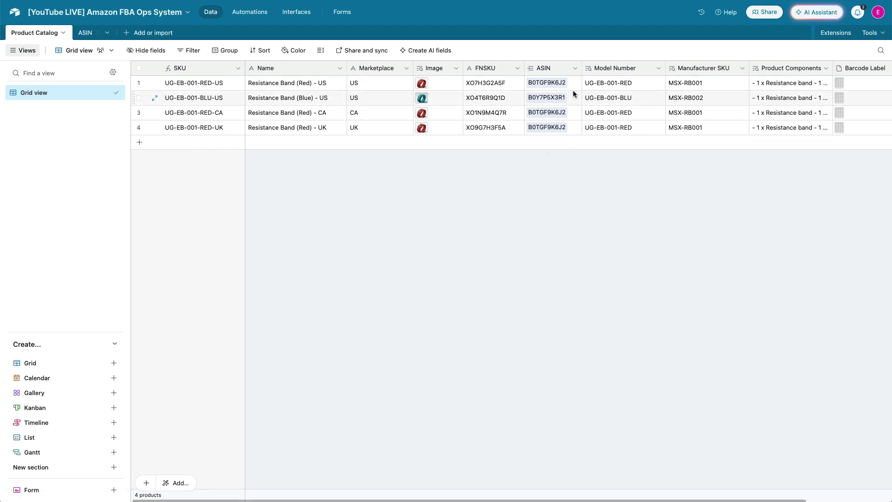